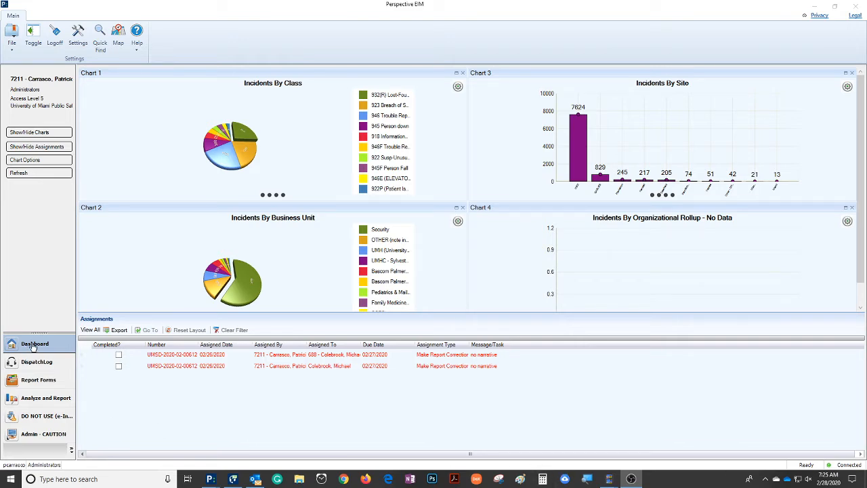
Step: Open the incident report forms and apply the saved view "(2) Access Level Below 5"
{"action": "left_click", "coordinate": [37, 381]}
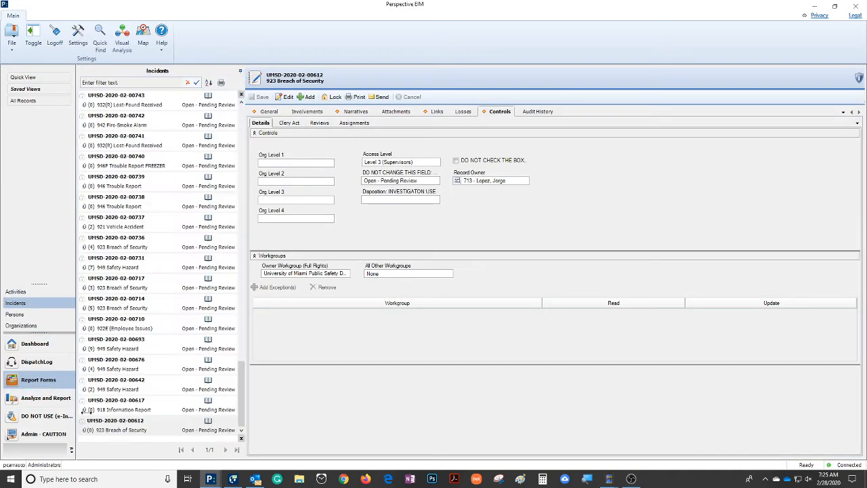
{"action": "left_click", "coordinate": [31, 90]}
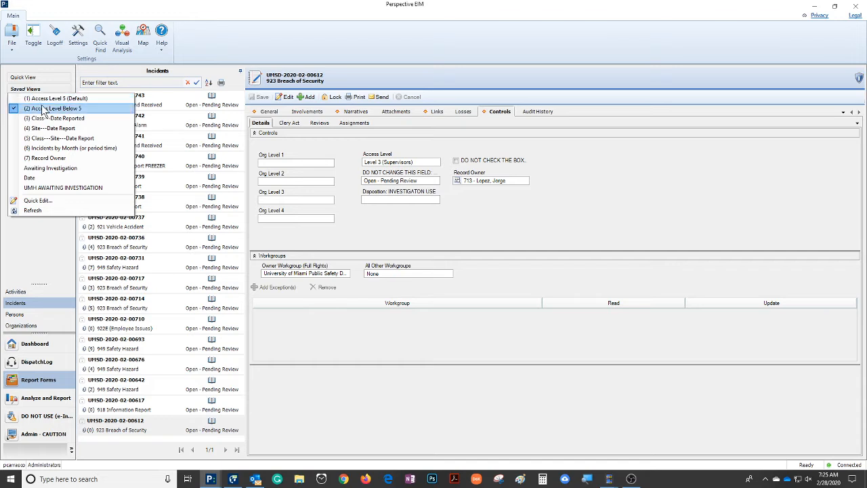
{"action": "left_click", "coordinate": [44, 110]}
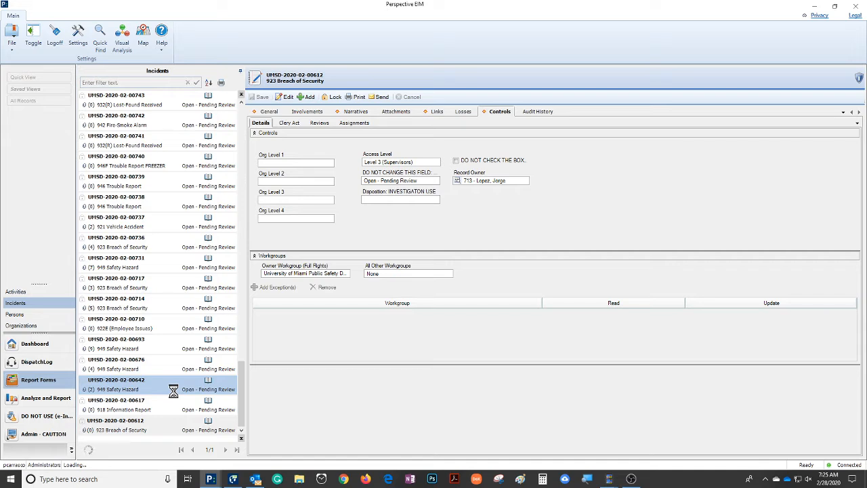
{"action": "left_click", "coordinate": [174, 406]}
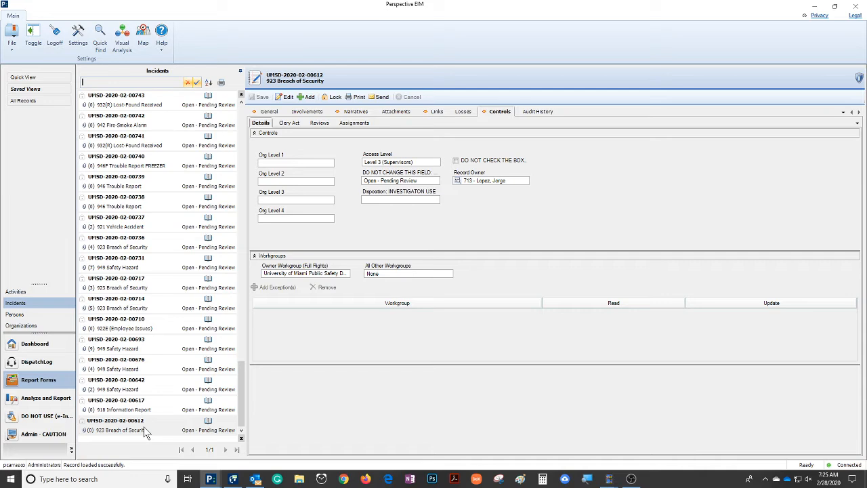
{"action": "left_click", "coordinate": [268, 112]}
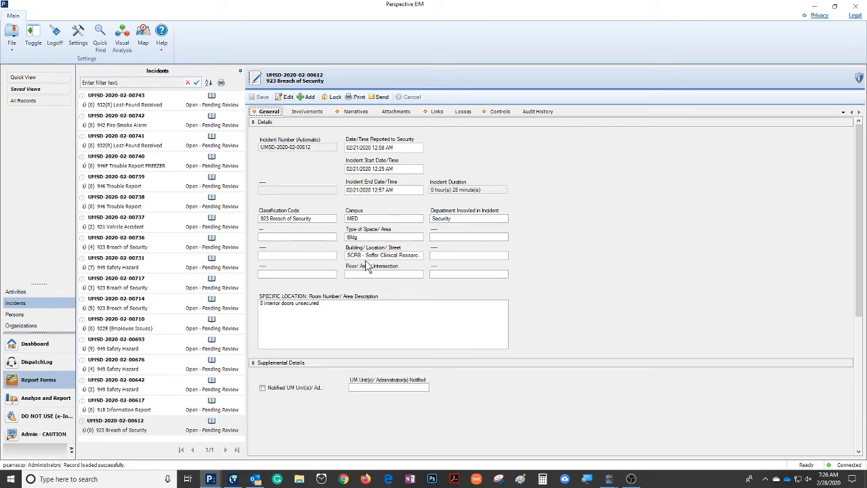
{"action": "left_click_drag", "start_coordinate": [398, 169], "coordinate": [337, 169]}
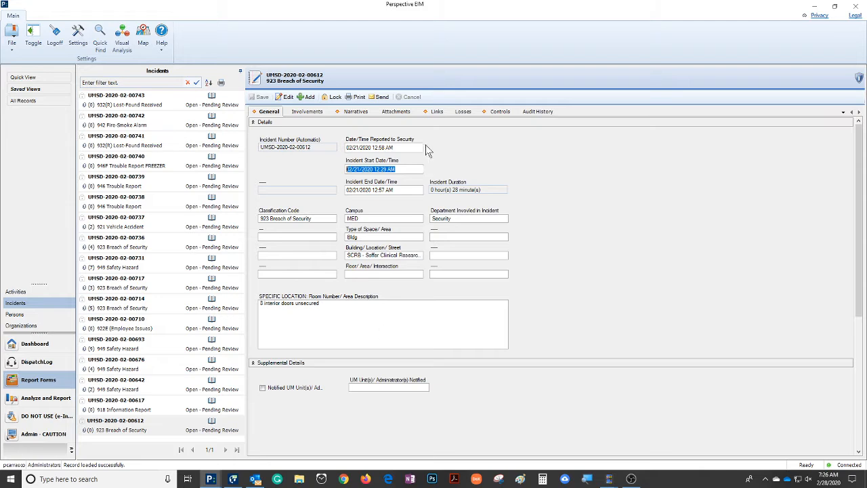
{"action": "left_click", "coordinate": [500, 111]}
{"action": "left_click_drag", "start_coordinate": [507, 180], "coordinate": [434, 176]}
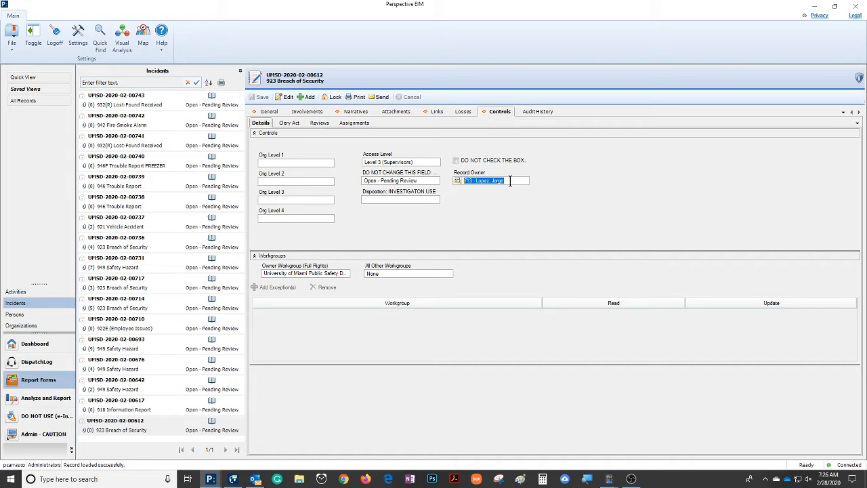
{"action": "left_click", "coordinate": [269, 111]}
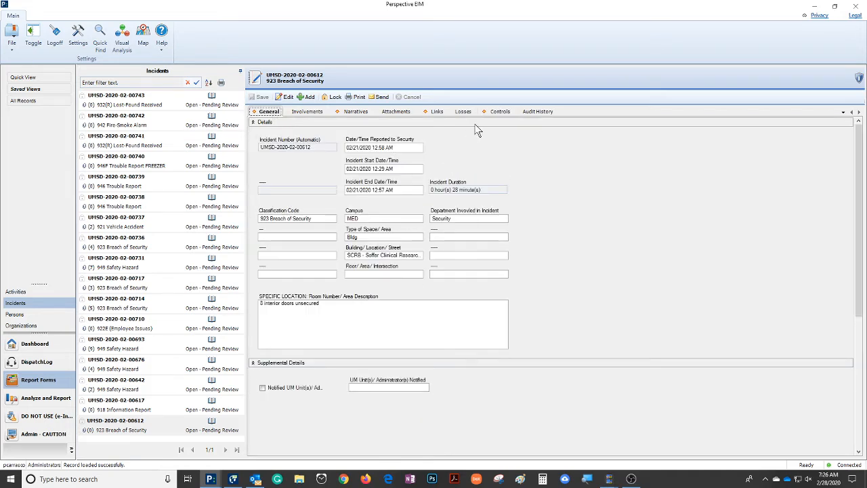
{"action": "left_click", "coordinate": [500, 113]}
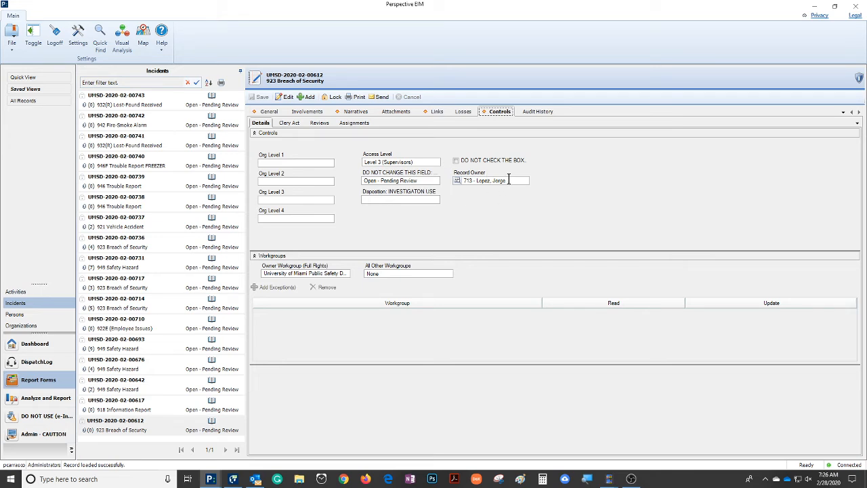
{"action": "left_click", "coordinate": [269, 112]}
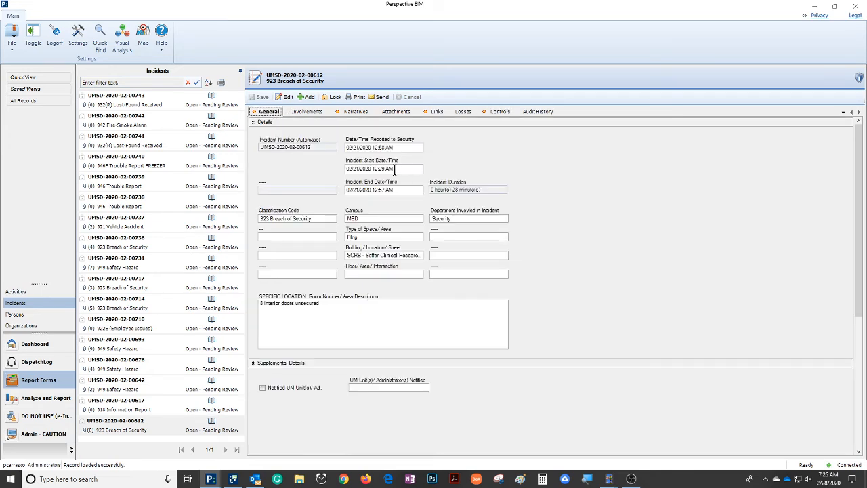
{"action": "left_click_drag", "start_coordinate": [396, 169], "coordinate": [364, 168]}
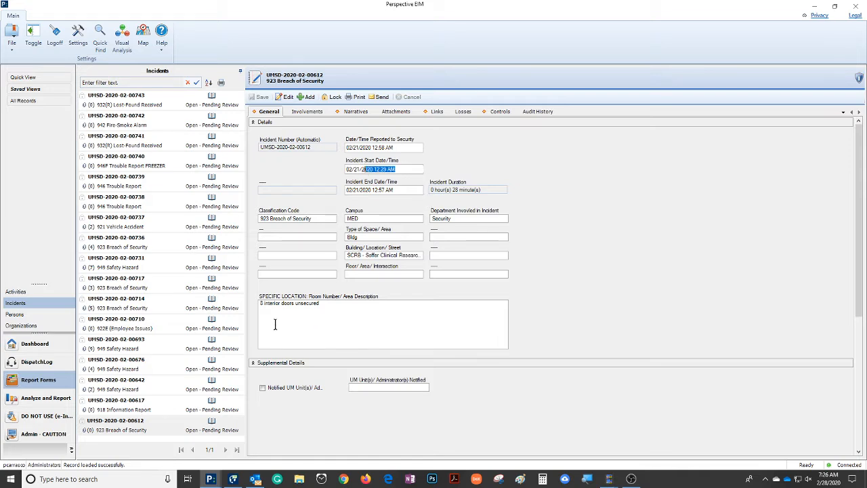
{"action": "left_click", "coordinate": [381, 170]}
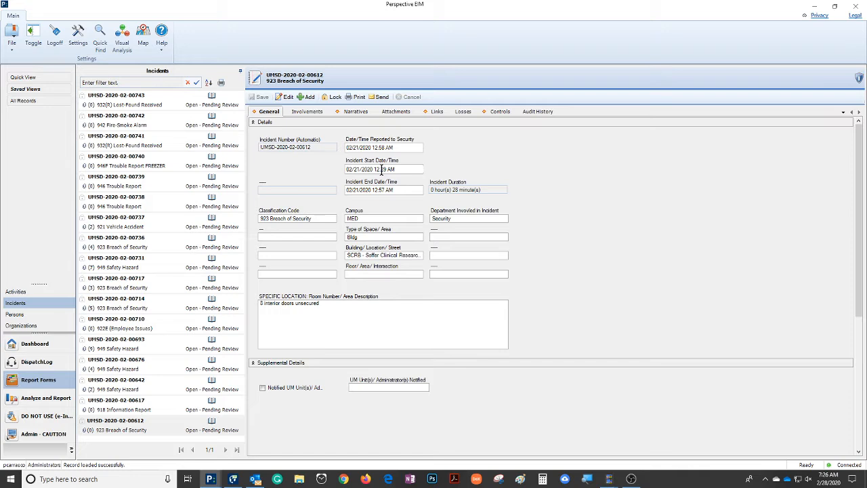
{"action": "left_click_drag", "start_coordinate": [398, 170], "coordinate": [335, 173]}
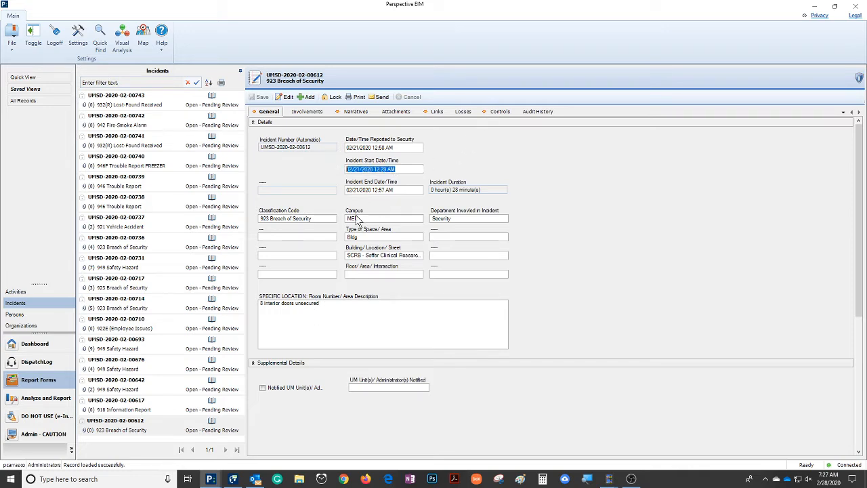
{"action": "left_click", "coordinate": [501, 112]}
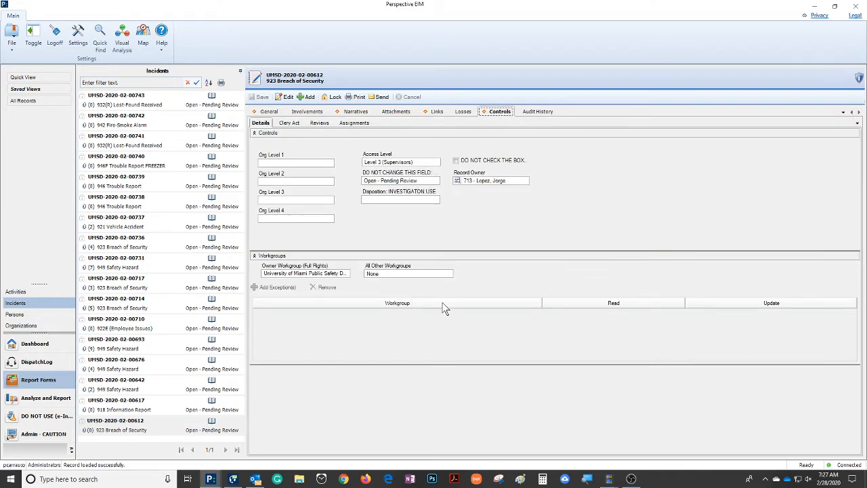
{"action": "left_click", "coordinate": [520, 184]}
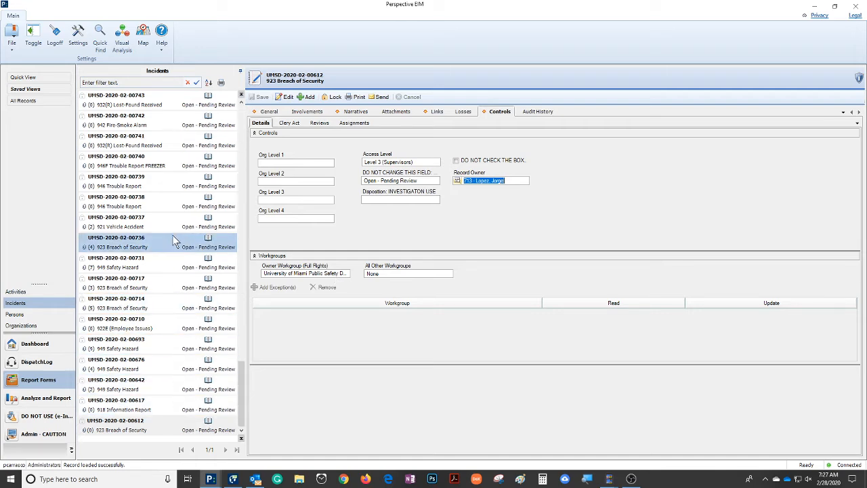
{"action": "scroll", "coordinate": [187, 298], "scroll_direction": "up", "scroll_amount": 3}
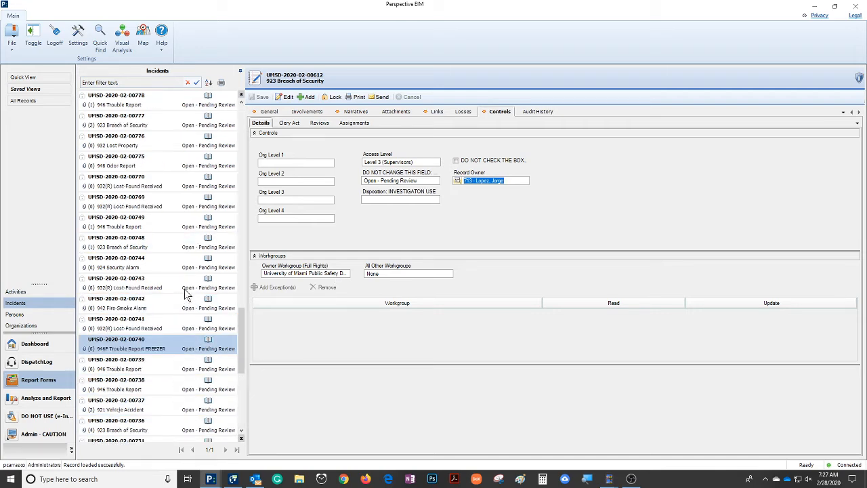
{"action": "scroll", "coordinate": [187, 292], "scroll_direction": "up", "scroll_amount": 5}
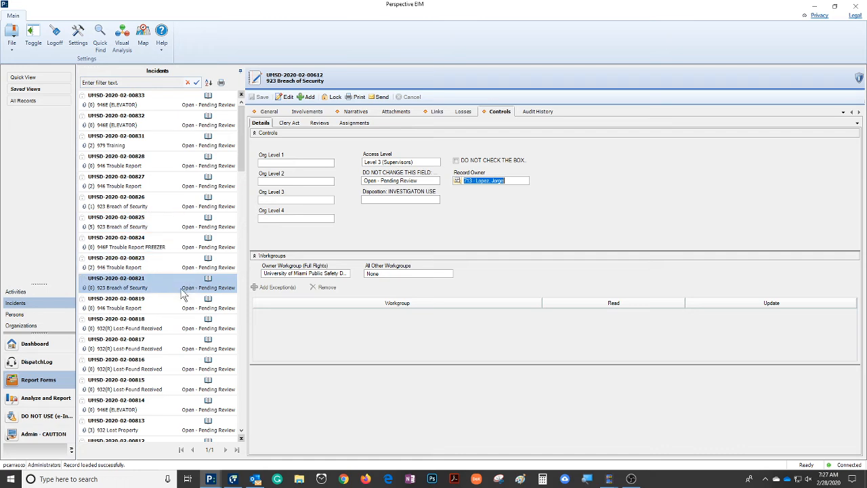
{"action": "left_click", "coordinate": [153, 140]}
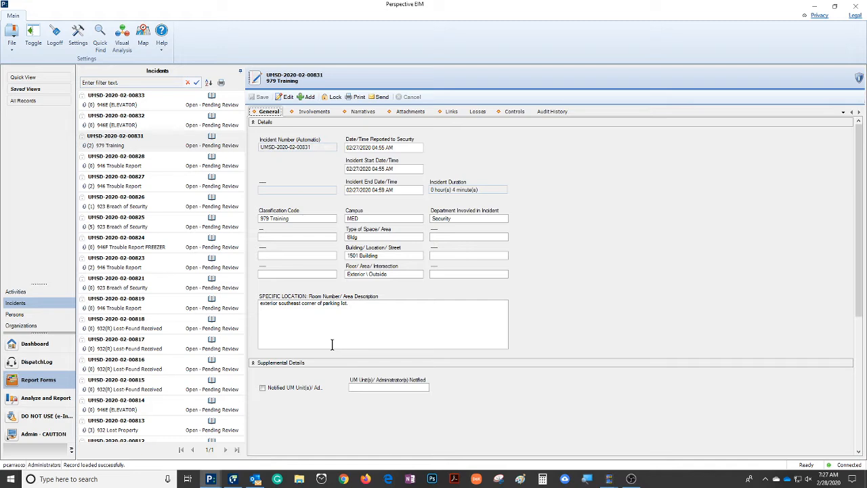
{"action": "left_click", "coordinate": [158, 138]}
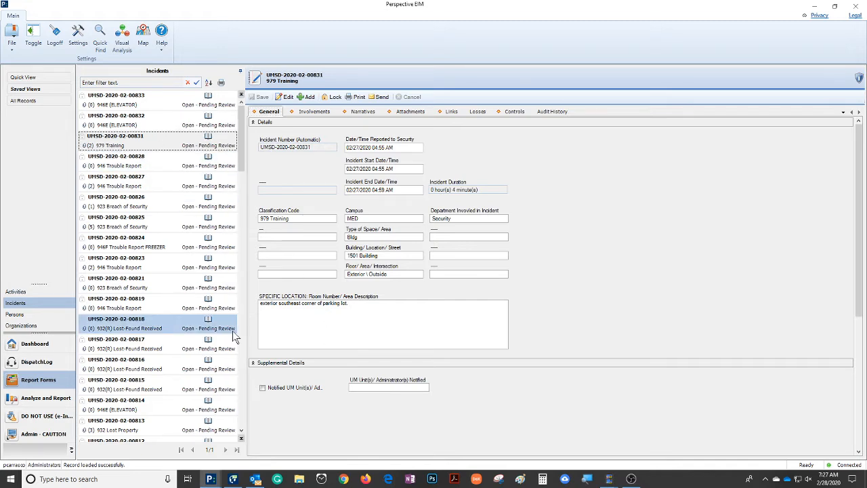
{"action": "left_click", "coordinate": [270, 111]}
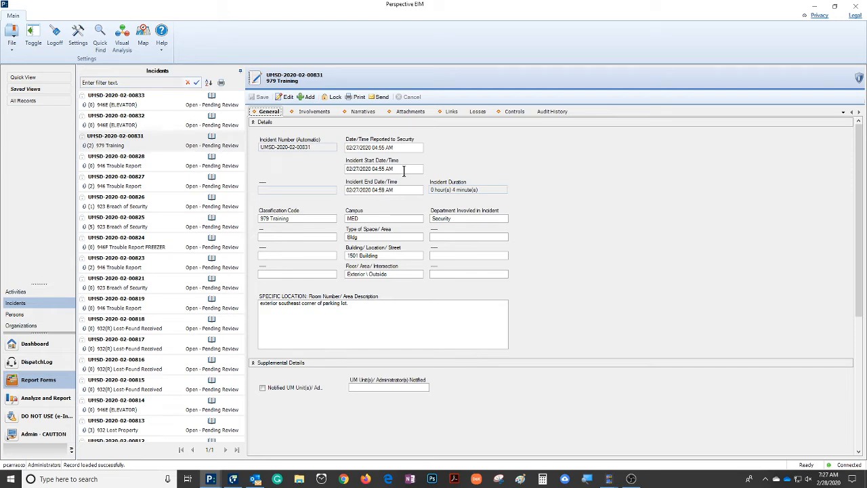
{"action": "left_click_drag", "start_coordinate": [396, 148], "coordinate": [342, 150]}
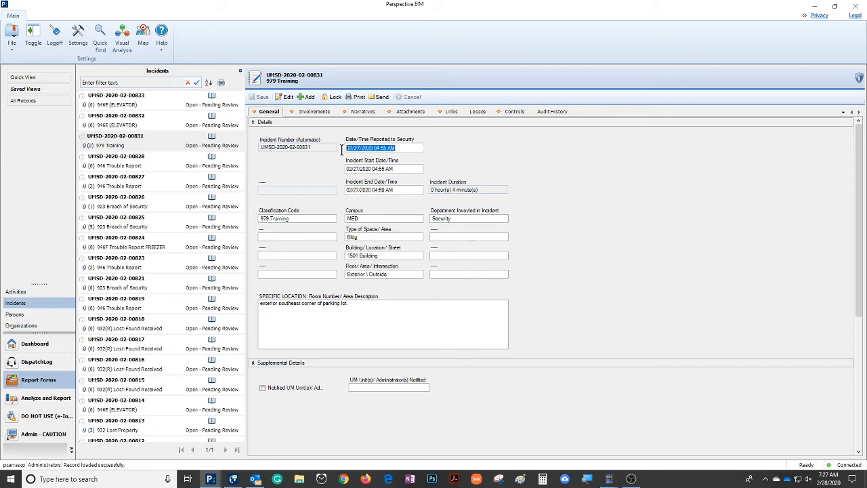
{"action": "left_click_drag", "start_coordinate": [401, 170], "coordinate": [333, 168]}
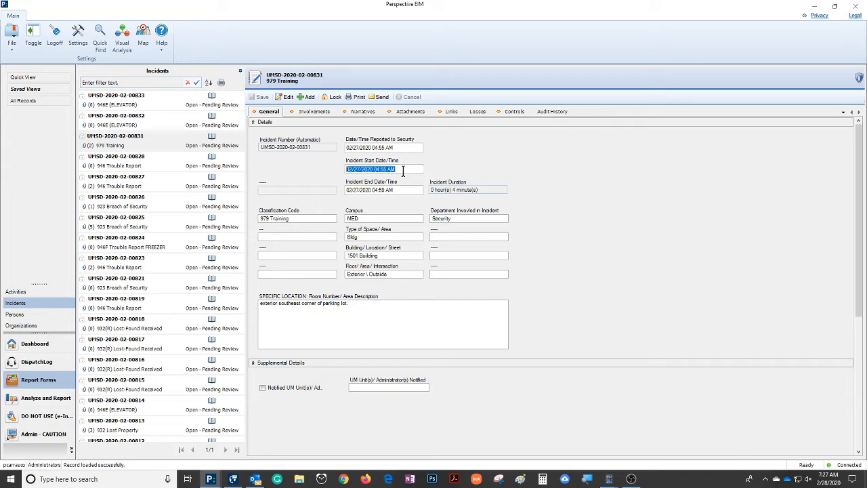
Step: Make the 979 Training incident editable and review its reported, start and end date/time and its classification code
{"action": "left_click", "coordinate": [285, 97]}
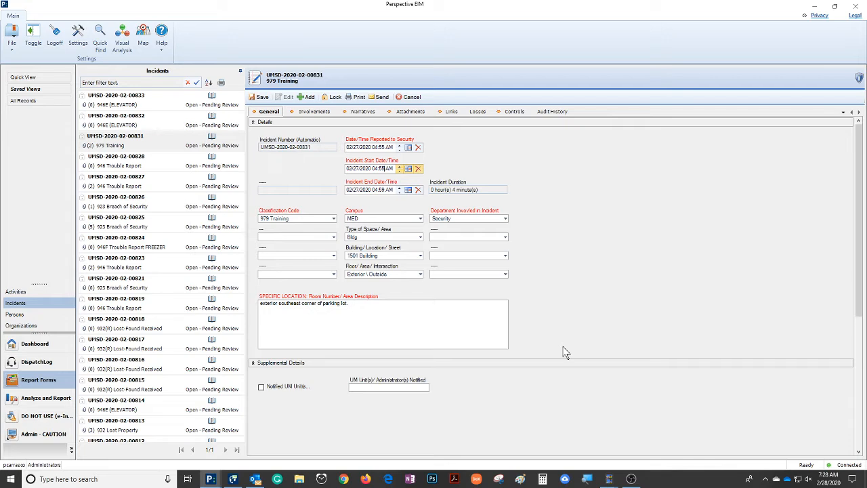
{"action": "left_click", "coordinate": [382, 148]}
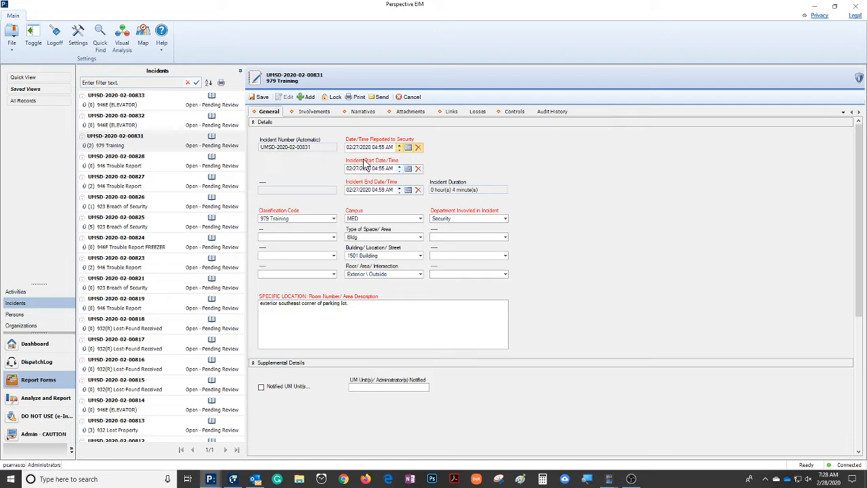
{"action": "left_click_drag", "start_coordinate": [356, 147], "coordinate": [390, 148]}
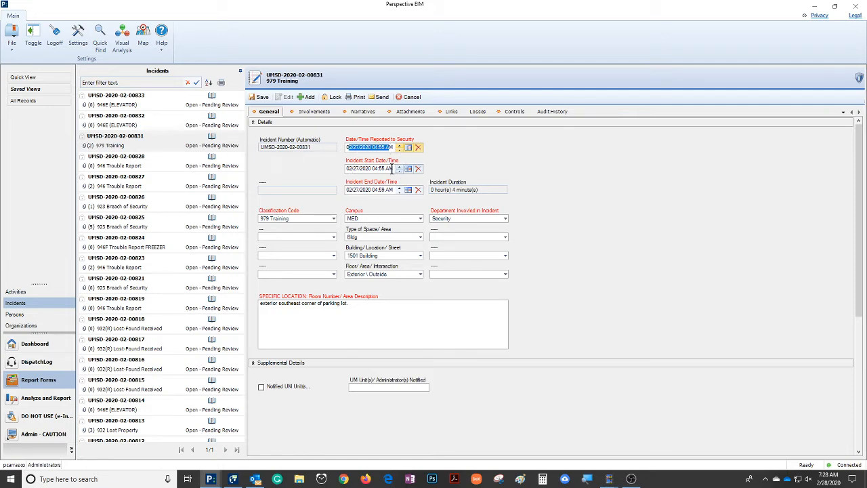
{"action": "left_click_drag", "start_coordinate": [396, 168], "coordinate": [346, 170]}
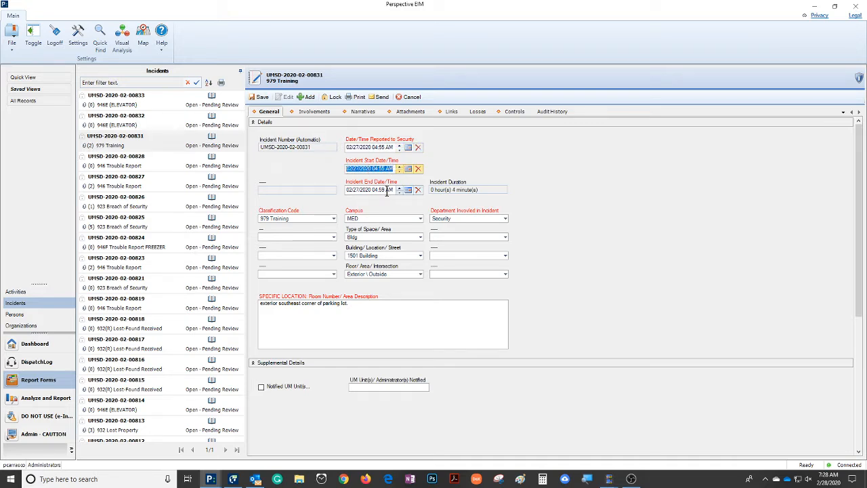
{"action": "left_click_drag", "start_coordinate": [392, 190], "coordinate": [346, 190]}
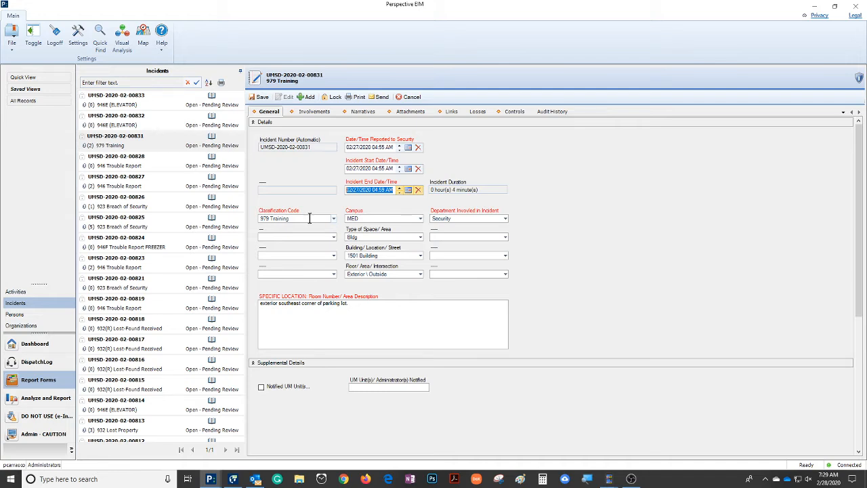
{"action": "left_click", "coordinate": [310, 219]}
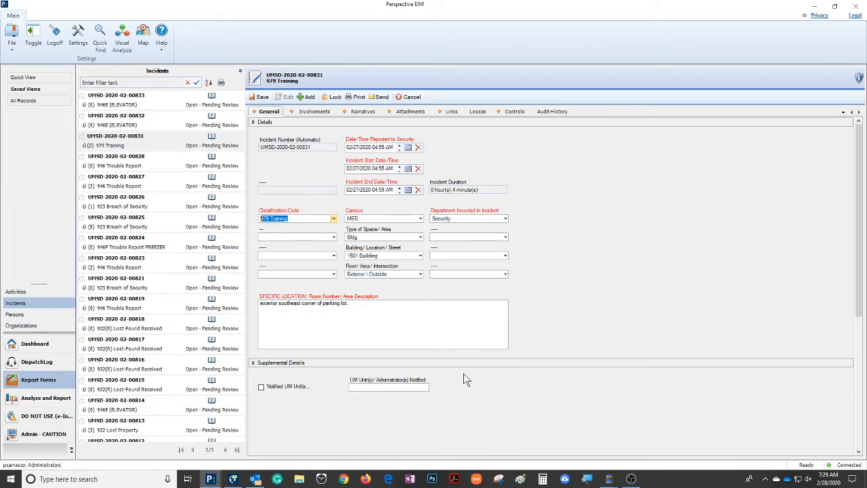
Step: Set the incident's Injury flag to Unknown and restore it to Yes
{"action": "scroll", "coordinate": [464, 373], "scroll_direction": "down", "scroll_amount": 5}
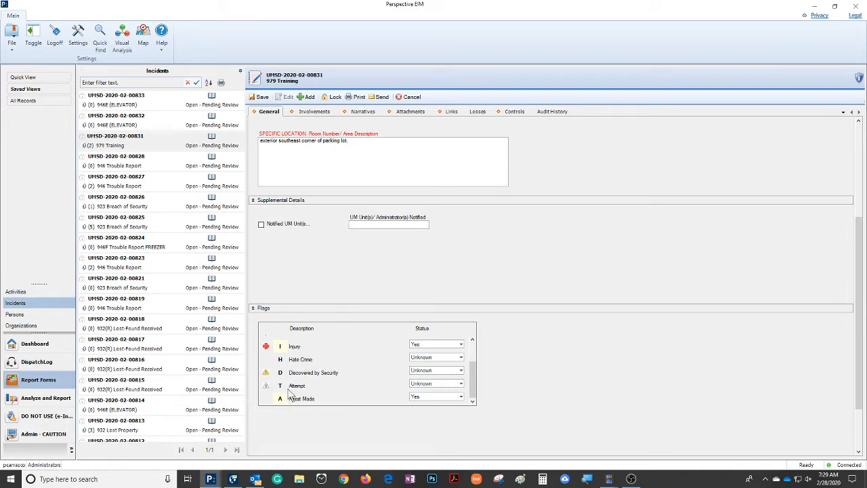
{"action": "left_click", "coordinate": [461, 346]}
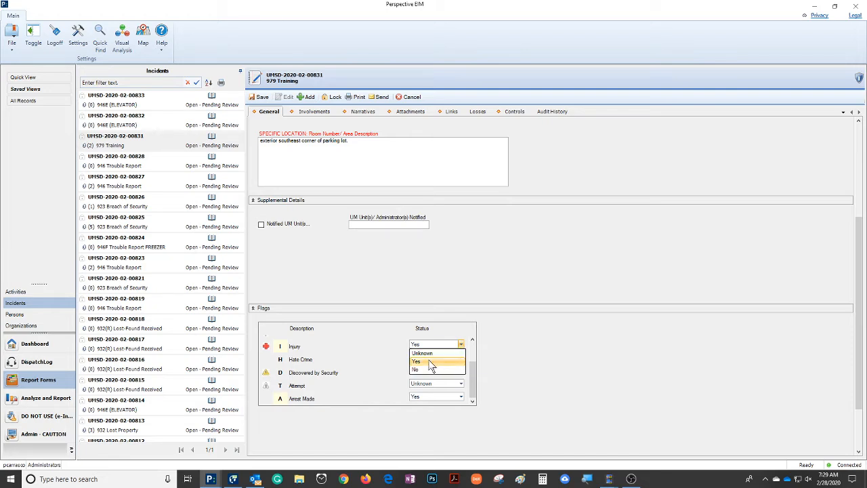
{"action": "left_click", "coordinate": [424, 353]}
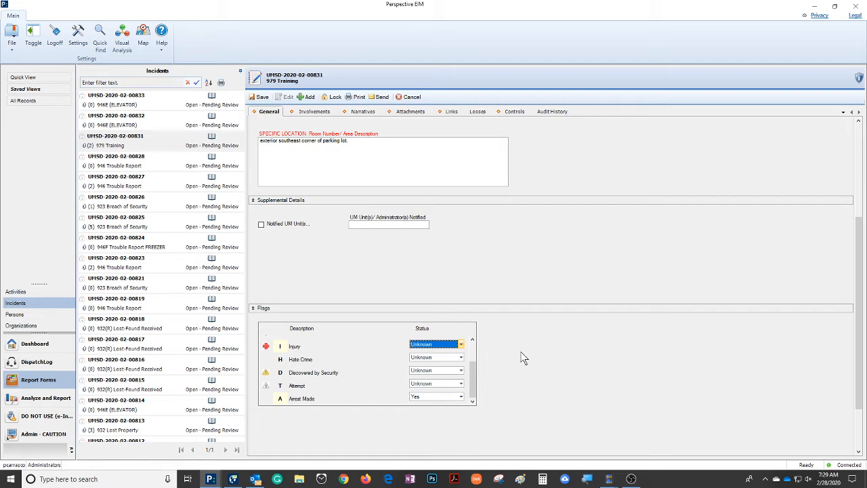
{"action": "left_click", "coordinate": [461, 344]}
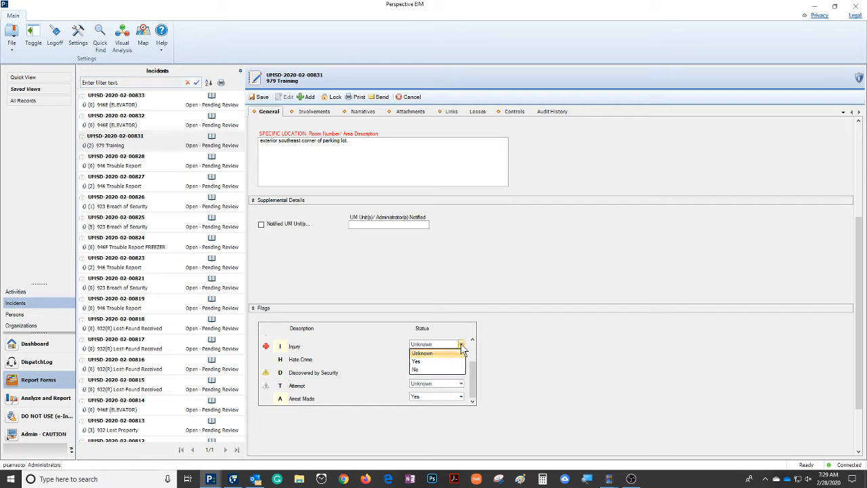
{"action": "left_click", "coordinate": [419, 360]}
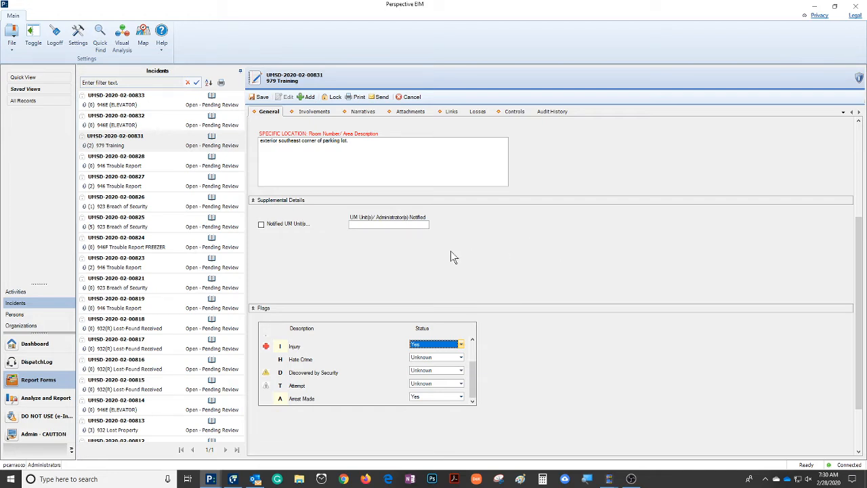
Step: Review the involved items and the involved persons of the 979 Training incident
{"action": "scroll", "coordinate": [458, 257], "scroll_direction": "up", "scroll_amount": 3}
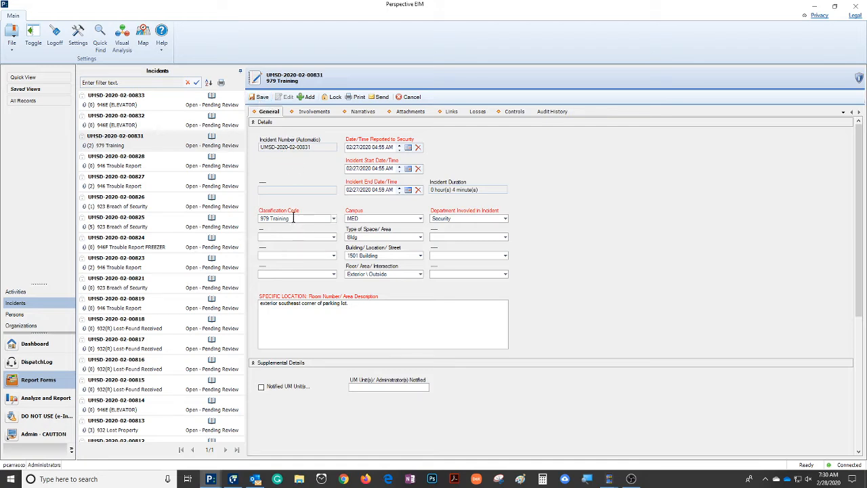
{"action": "left_click", "coordinate": [313, 112]}
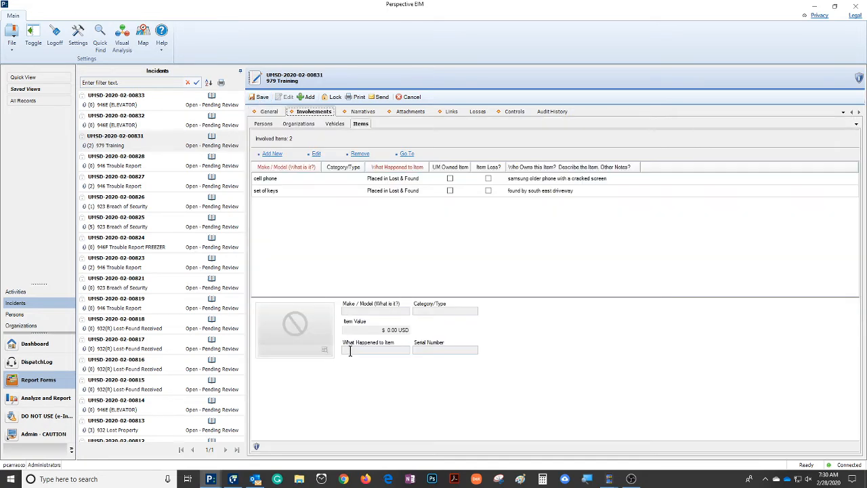
{"action": "left_click", "coordinate": [261, 124]}
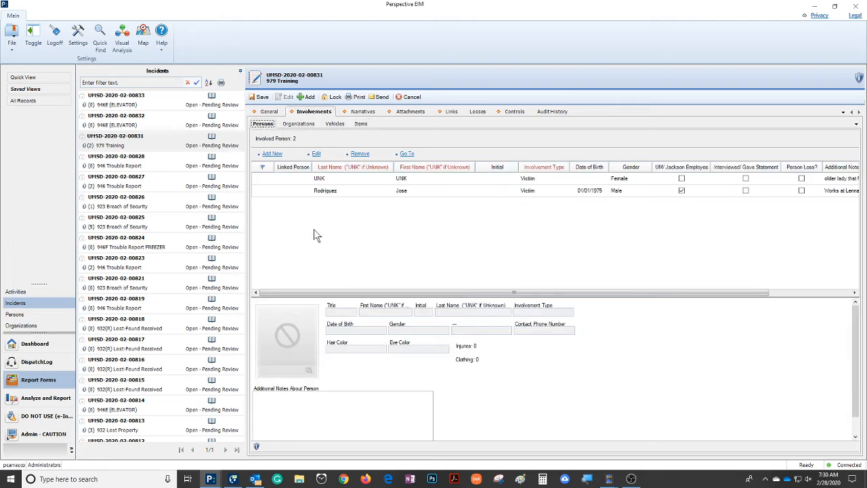
Step: Review the male victim's person record and contact phone number, mark it Arrested by Police, and discard the change
{"action": "left_click", "coordinate": [359, 193]}
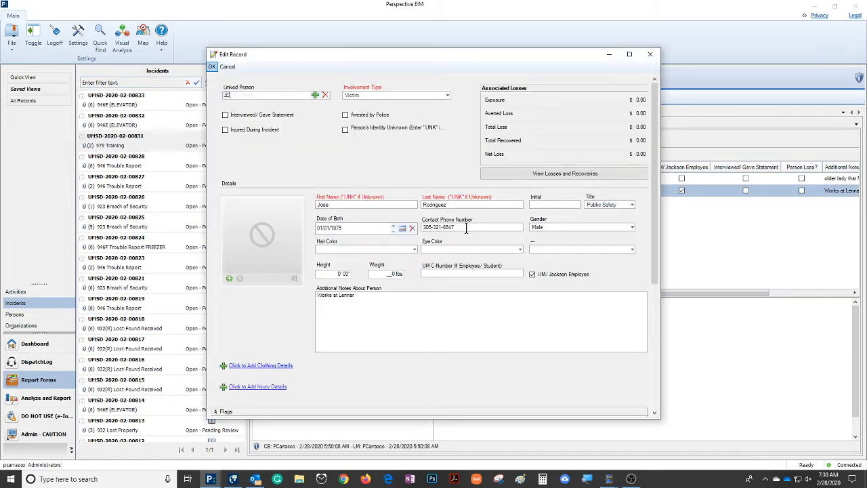
{"action": "left_click_drag", "start_coordinate": [465, 229], "coordinate": [405, 230]}
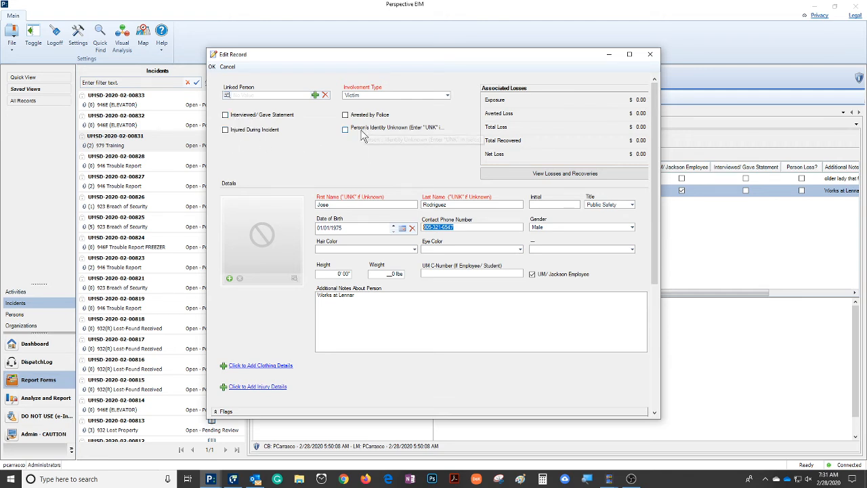
{"action": "left_click", "coordinate": [345, 116]}
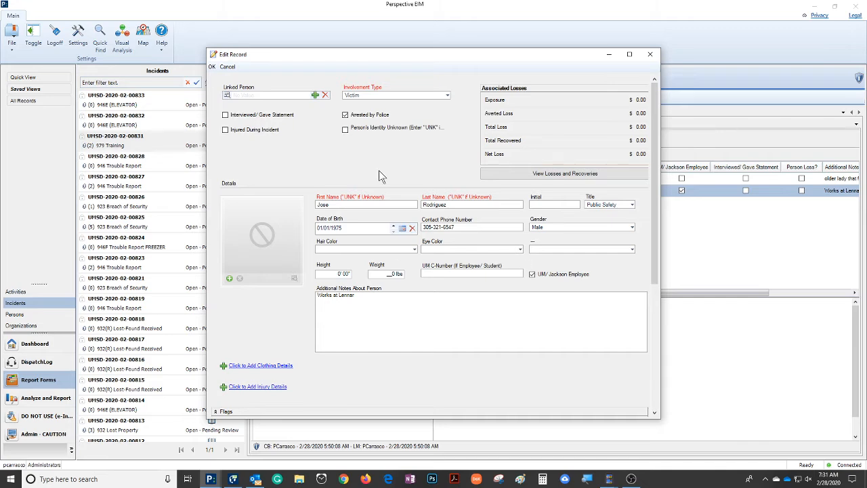
{"action": "left_click", "coordinate": [227, 67]}
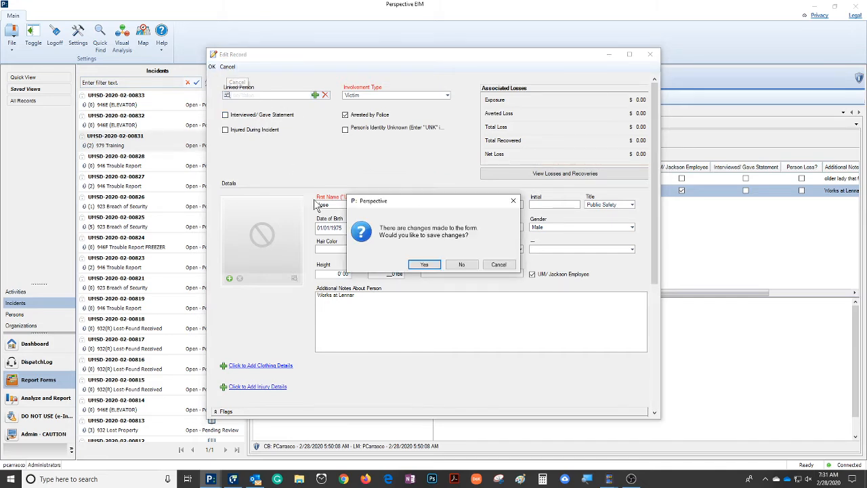
{"action": "left_click", "coordinate": [462, 265]}
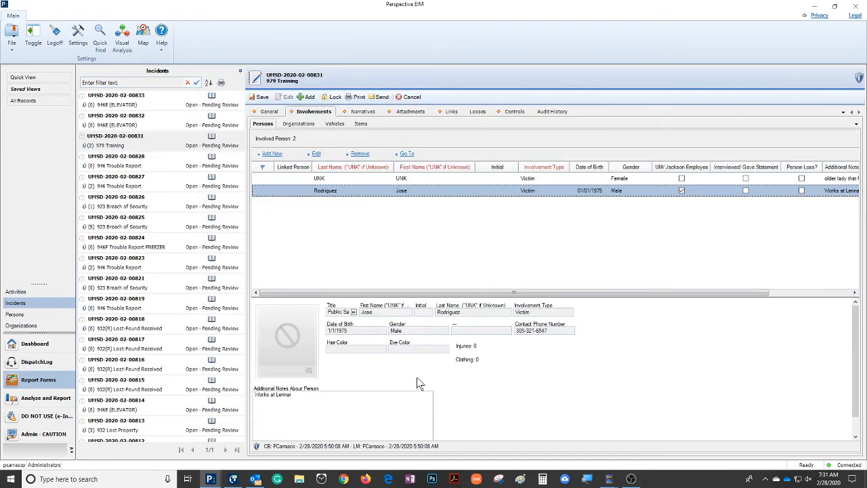
Step: Review the involved organizations and check the police case number in the City of Miami Police Department record
{"action": "left_click", "coordinate": [302, 127]}
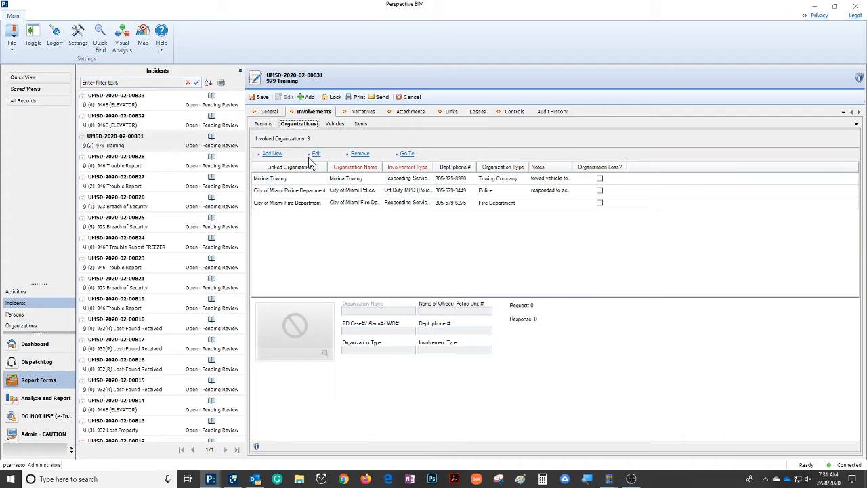
{"action": "left_click", "coordinate": [305, 191]}
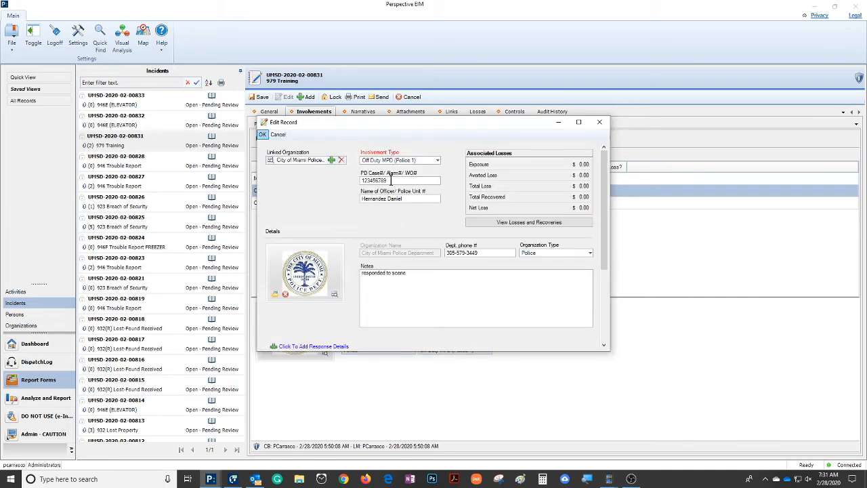
{"action": "left_click_drag", "start_coordinate": [390, 180], "coordinate": [343, 192]}
{"action": "left_click", "coordinate": [263, 135]}
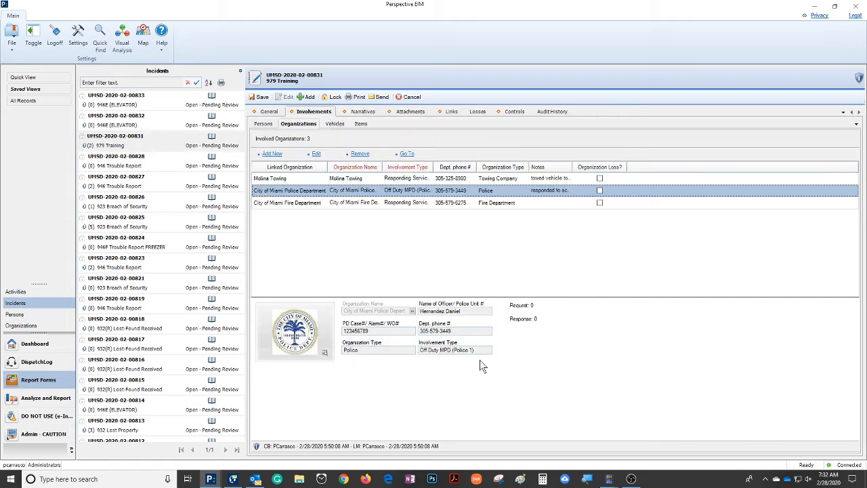
Step: Review the involved vehicles and items, checking the cell phone record's item value and descriptive notes
{"action": "left_click", "coordinate": [335, 124]}
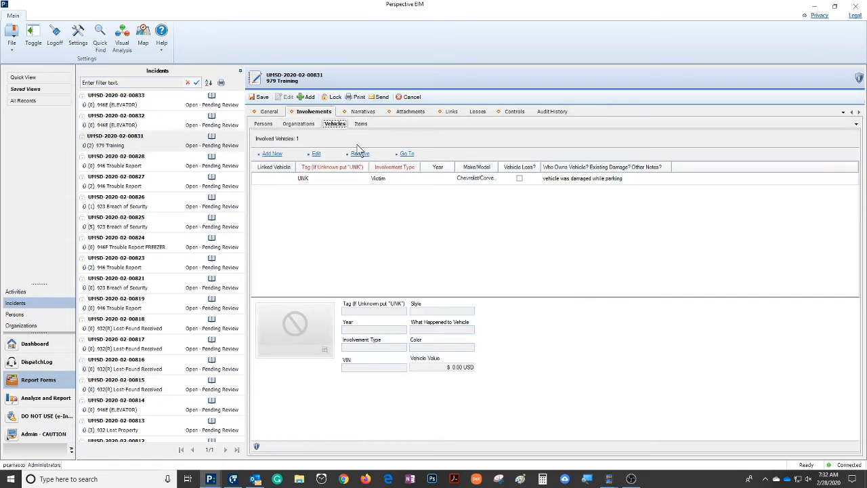
{"action": "left_click", "coordinate": [361, 124]}
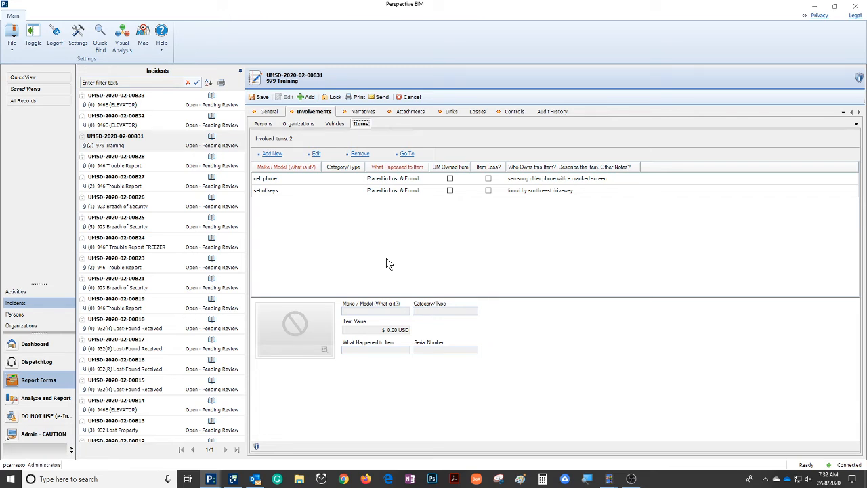
{"action": "double_click", "coordinate": [342, 177]}
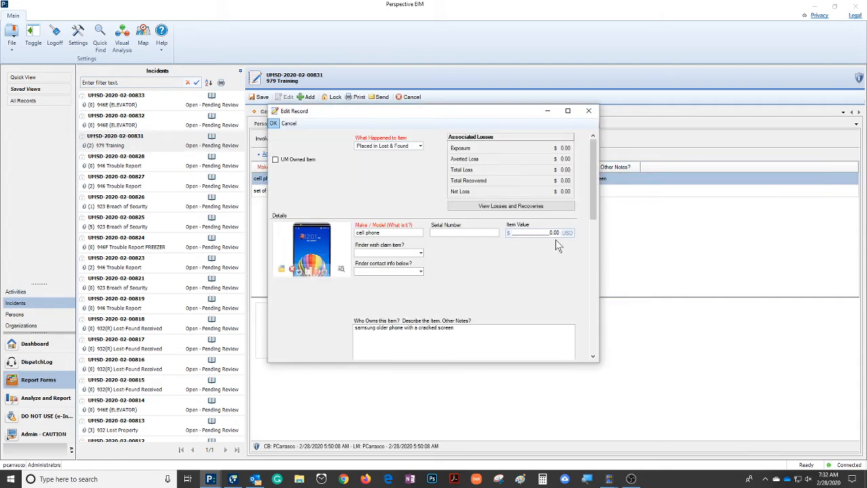
{"action": "left_click", "coordinate": [552, 233]}
{"action": "left_click", "coordinate": [372, 339]}
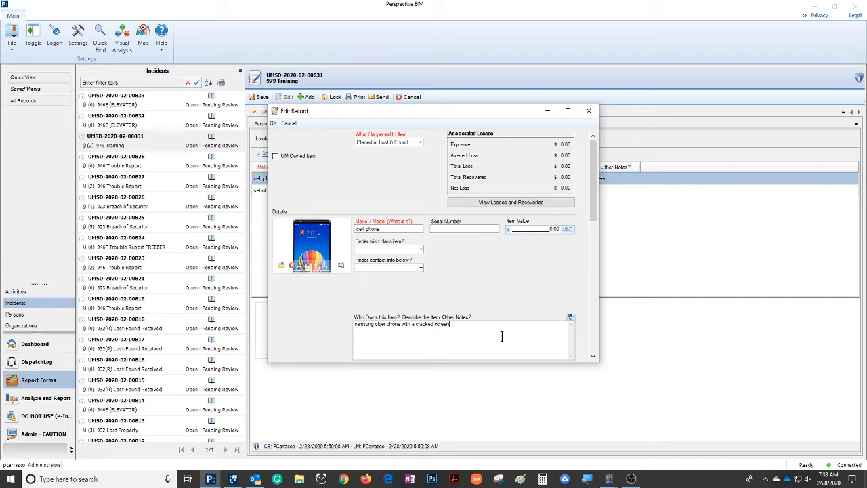
{"action": "left_click", "coordinate": [275, 124]}
Step: Read the dispatch narrative and the original narrative of the 979 Training incident
{"action": "left_click", "coordinate": [362, 112]}
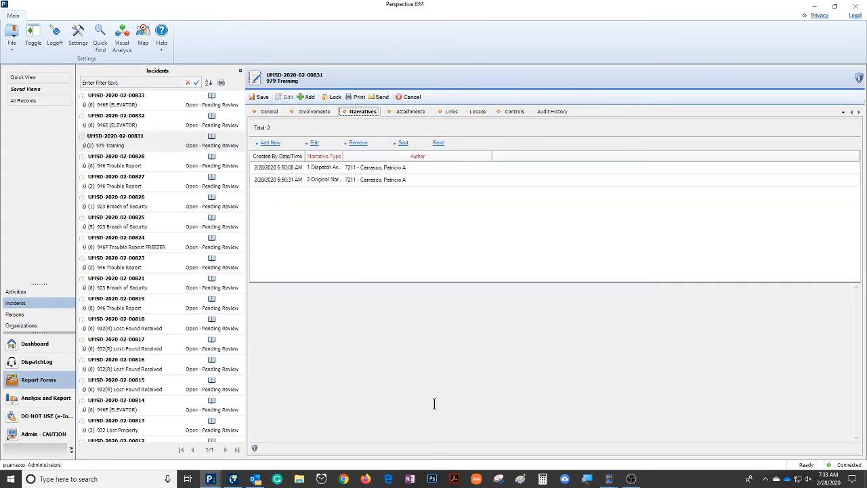
{"action": "left_click", "coordinate": [434, 170]}
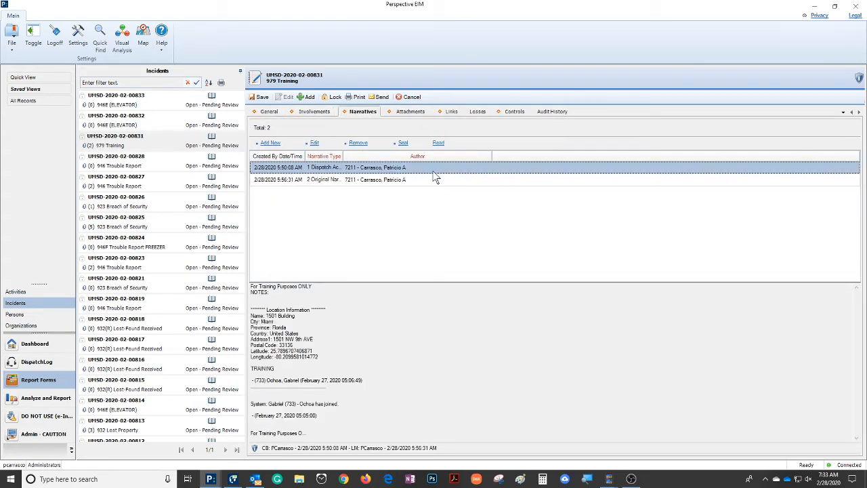
{"action": "left_click", "coordinate": [437, 181]}
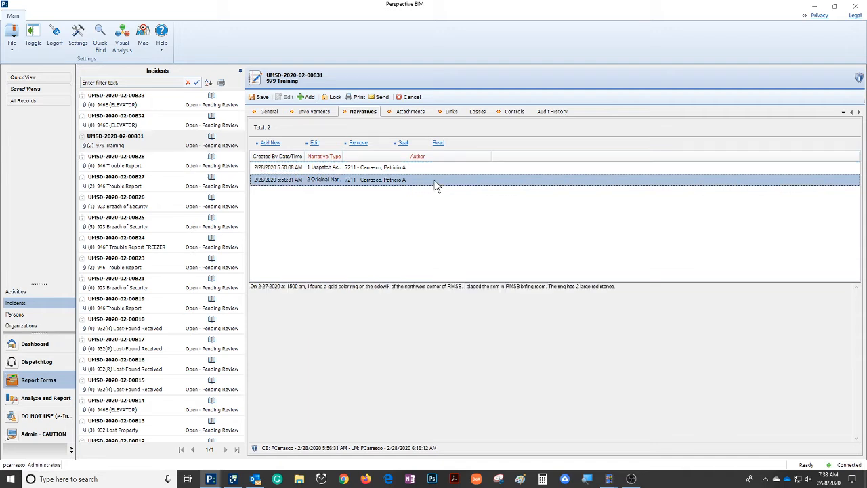
Step: Open the original narrative for editing and replace "pm" after 1500 with "hrs"
{"action": "double_click", "coordinate": [445, 299]}
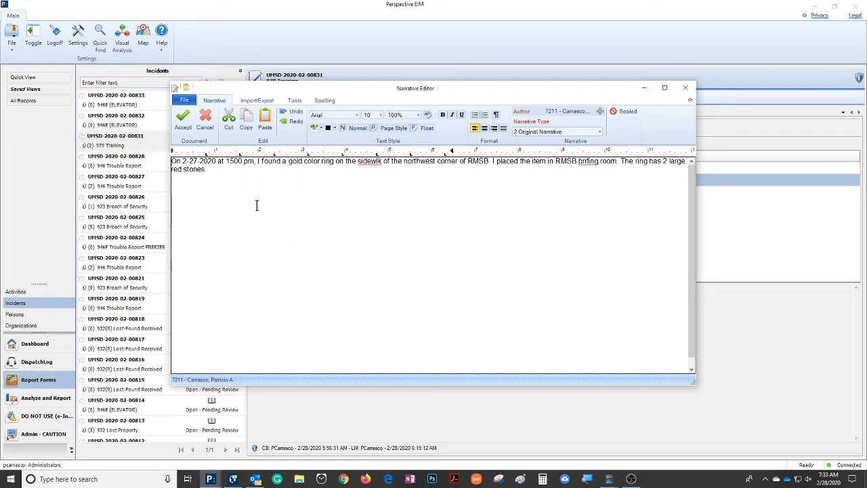
{"action": "left_click_drag", "start_coordinate": [227, 161], "coordinate": [251, 160]}
{"action": "left_click", "coordinate": [244, 162]}
{"action": "key", "text": "Delete"}
{"action": "key", "text": "Delete"}
{"action": "key", "text": "Delete"}
{"action": "type", "text": "hrs"}
Step: Copy the whole narrative text, switch to Grammarly and paste it into a new document
{"action": "triple_click", "coordinate": [193, 169]}
{"action": "key", "text": "ctrl+c"}
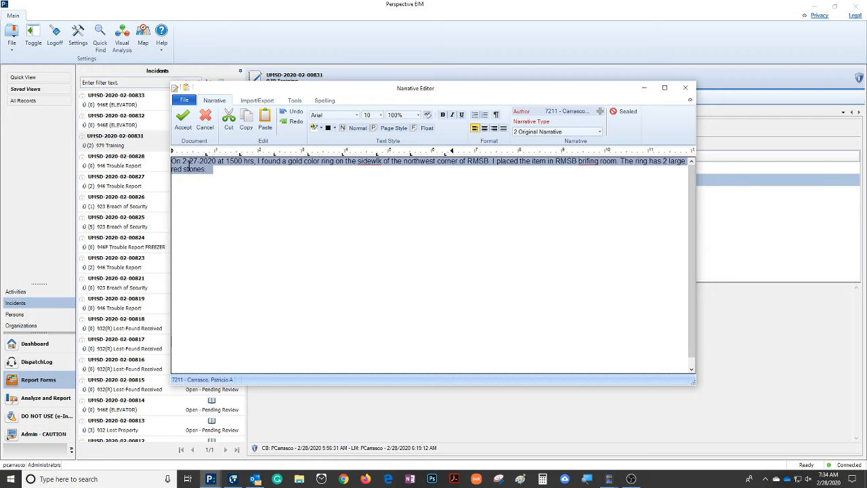
{"action": "right_click", "coordinate": [196, 174]}
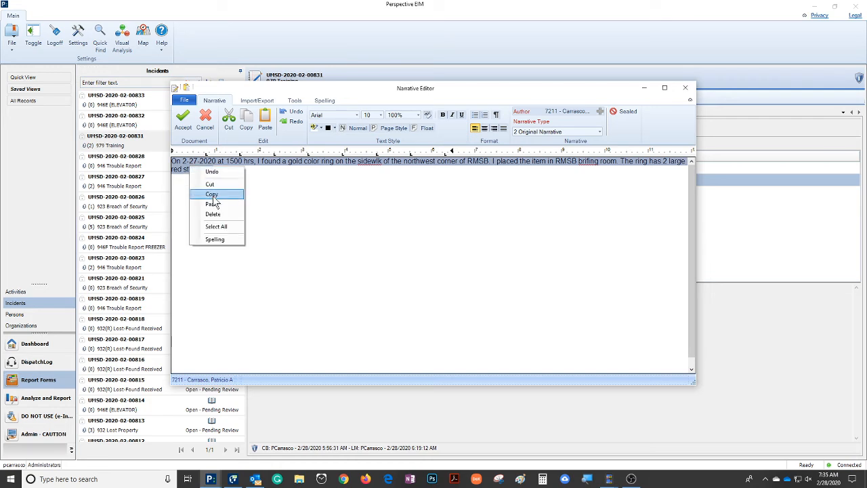
{"action": "left_click", "coordinate": [213, 196]}
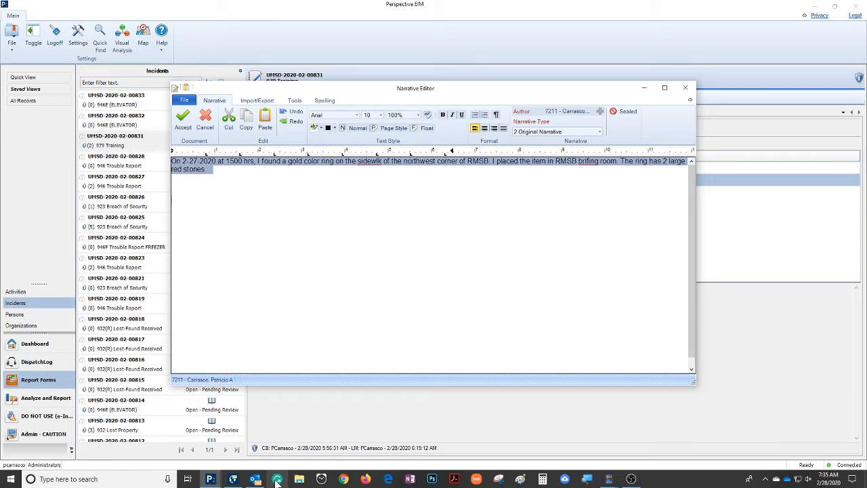
{"action": "left_click", "coordinate": [278, 482]}
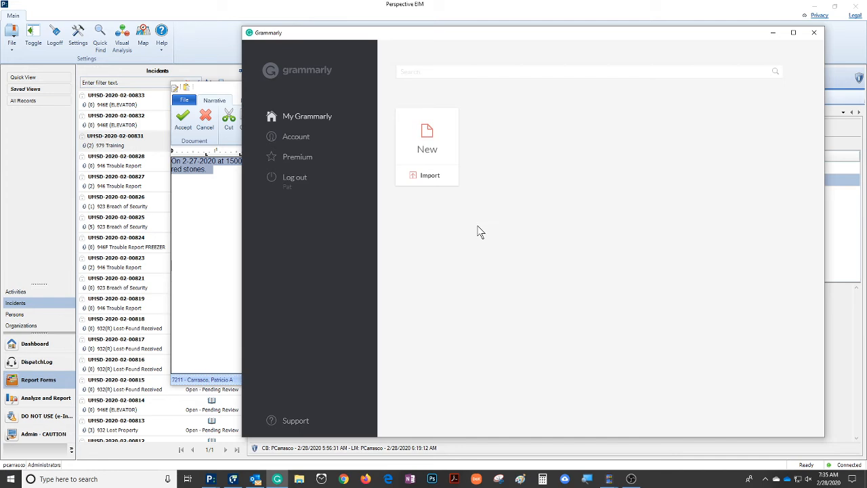
{"action": "left_click", "coordinate": [427, 151]}
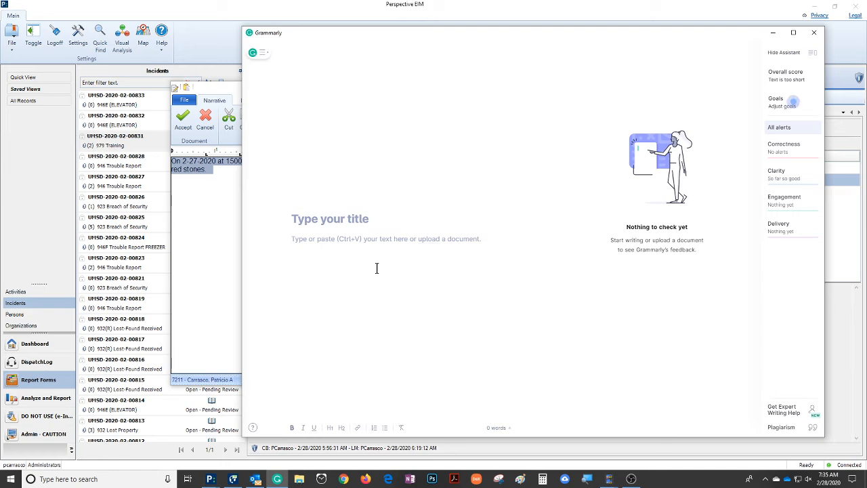
{"action": "key", "text": "ctrl+v"}
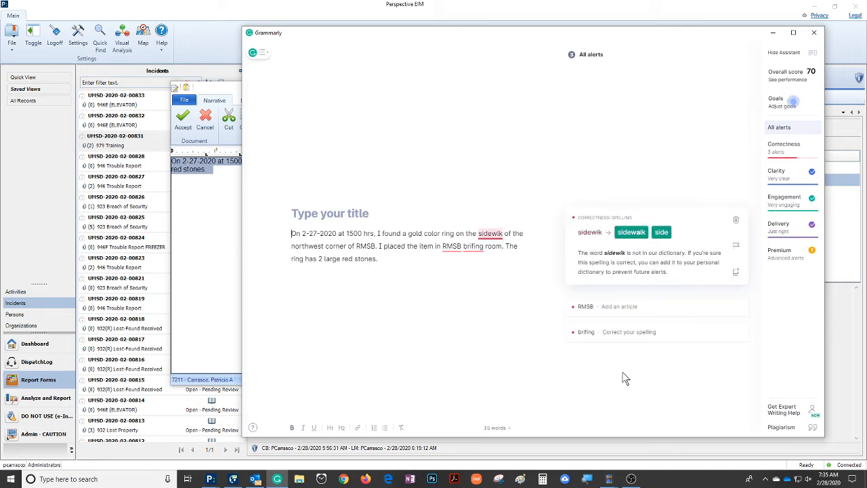
Step: Accept the Grammarly corrections "sidewalk", "the RMSB" and "briefing" in the pasted narrative
{"action": "left_click", "coordinate": [493, 234]}
{"action": "left_click", "coordinate": [631, 232]}
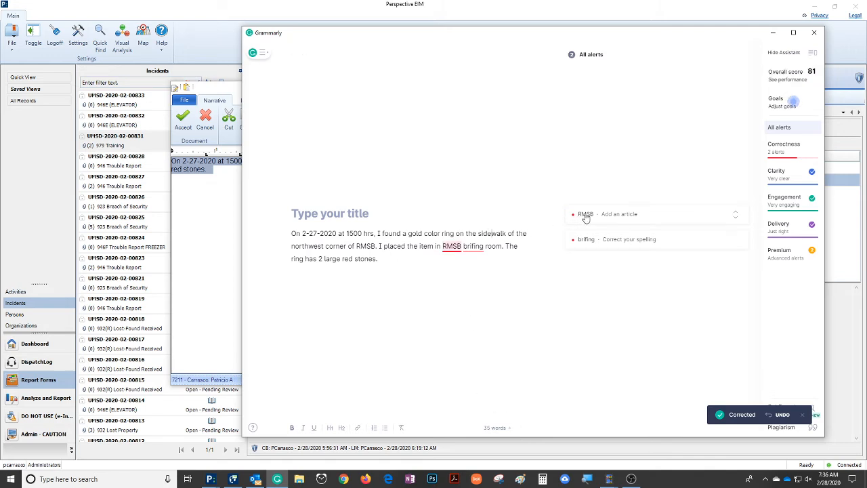
{"action": "left_click", "coordinate": [586, 216]}
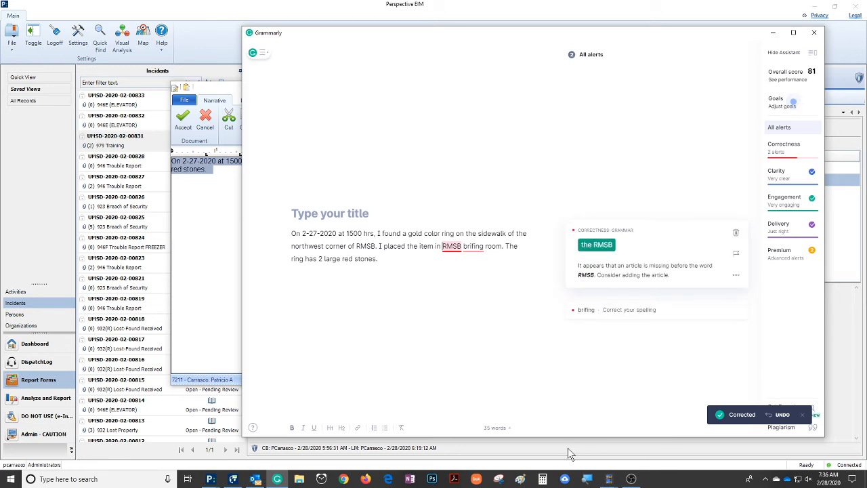
{"action": "left_click", "coordinate": [595, 246]}
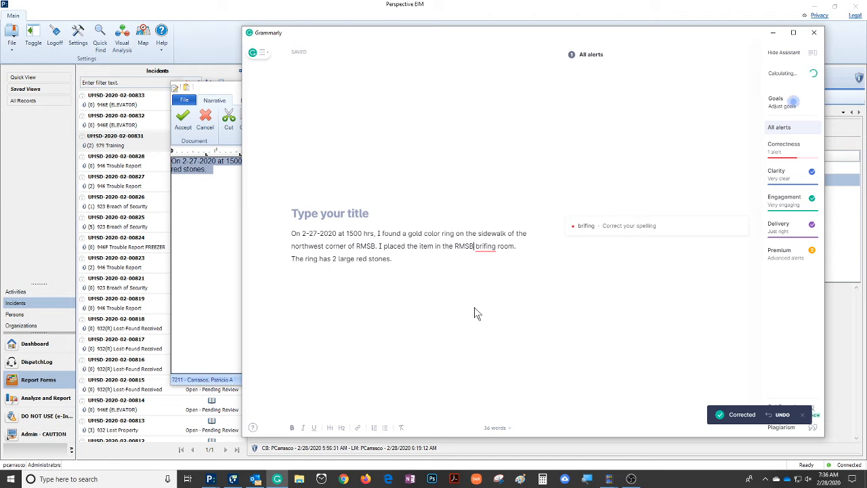
{"action": "left_click", "coordinate": [488, 246]}
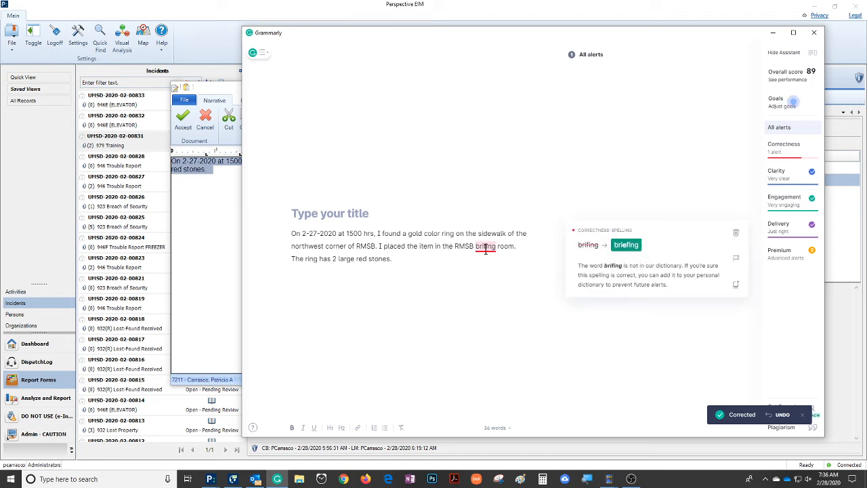
{"action": "left_click", "coordinate": [618, 246]}
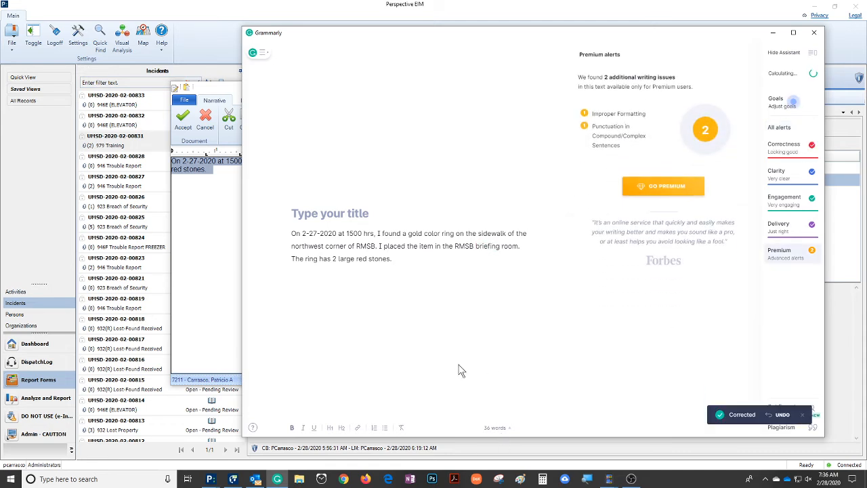
Step: Copy the corrected text from Grammarly and paste it below the old paragraph in the Perspective narrative editor
{"action": "key", "text": "ctrl+a"}
{"action": "key", "text": "ctrl+c"}
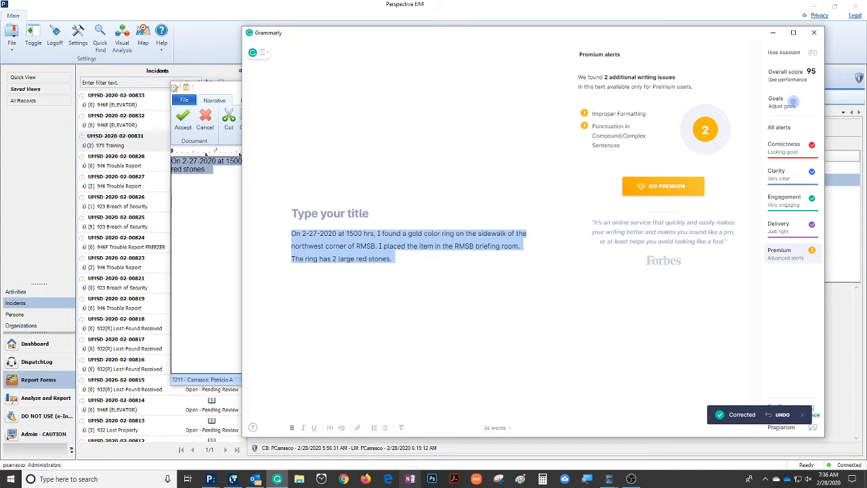
{"action": "left_click", "coordinate": [206, 238]}
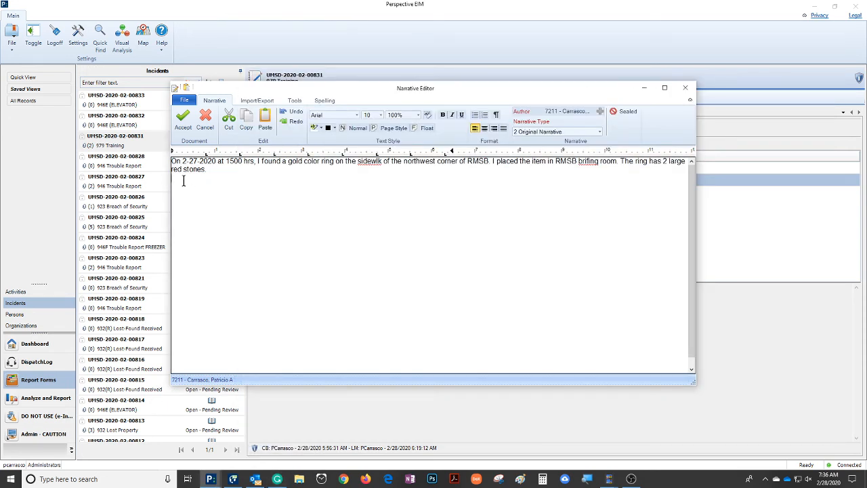
{"action": "key", "text": "Return"}
{"action": "key", "text": "ctrl+v"}
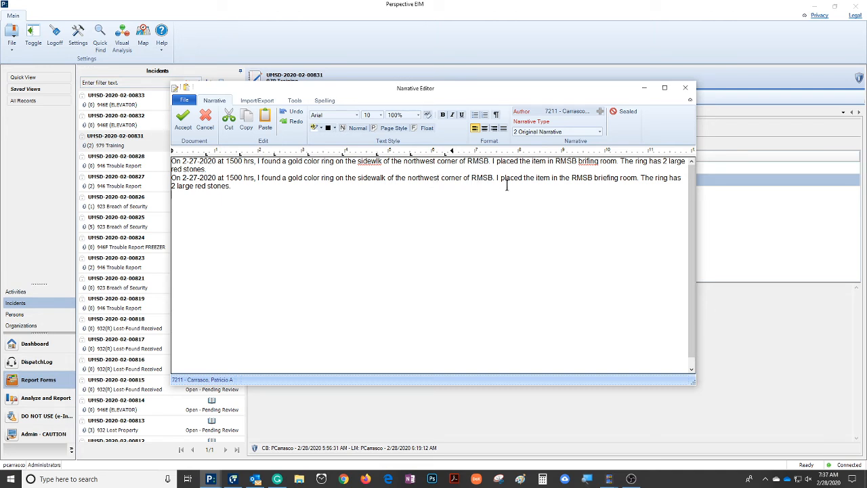
Step: Delete the old uncorrected paragraph with its empty line and accept the corrected original narrative
{"action": "double_click", "coordinate": [565, 179]}
{"action": "left_click", "coordinate": [607, 179]}
{"action": "left_click_drag", "start_coordinate": [209, 169], "coordinate": [36, 107]}
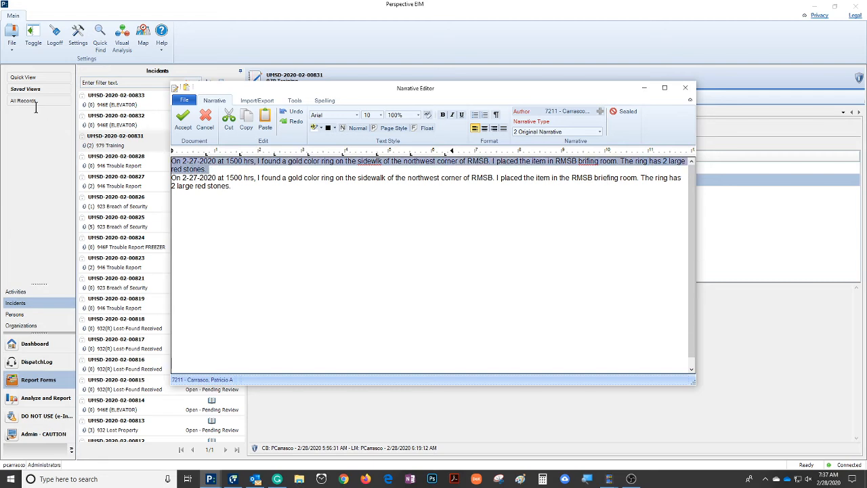
{"action": "key", "text": "Delete"}
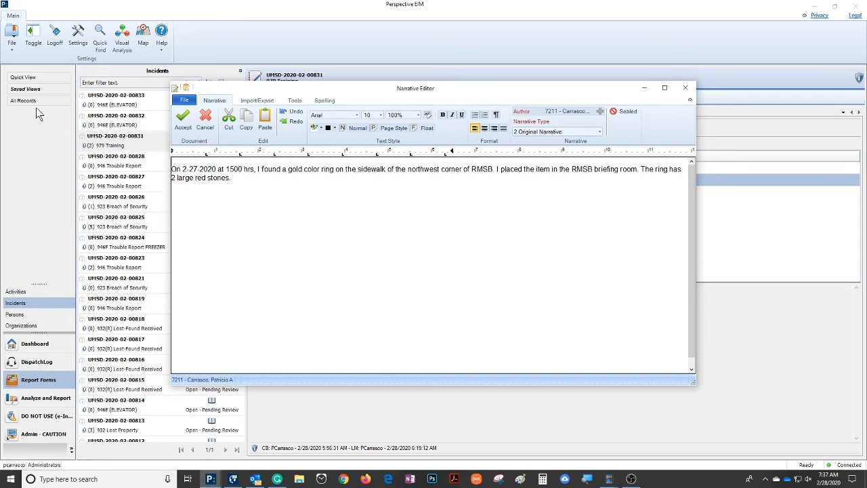
{"action": "key", "text": "Delete"}
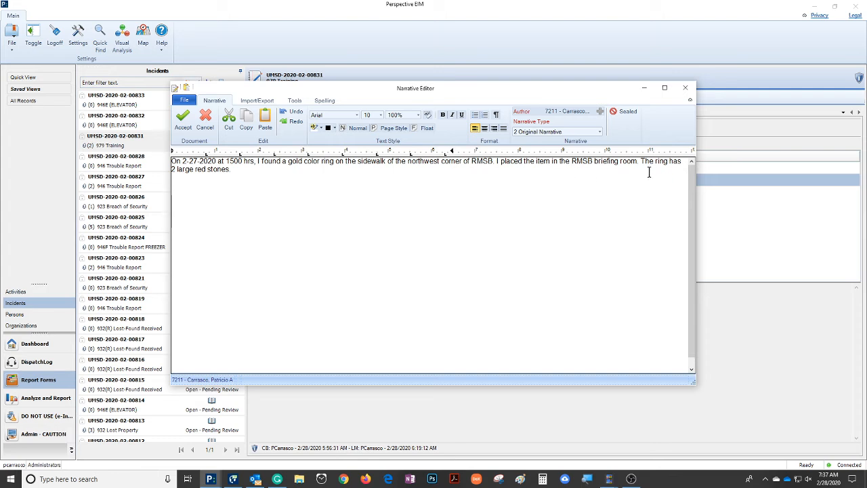
{"action": "left_click", "coordinate": [183, 121]}
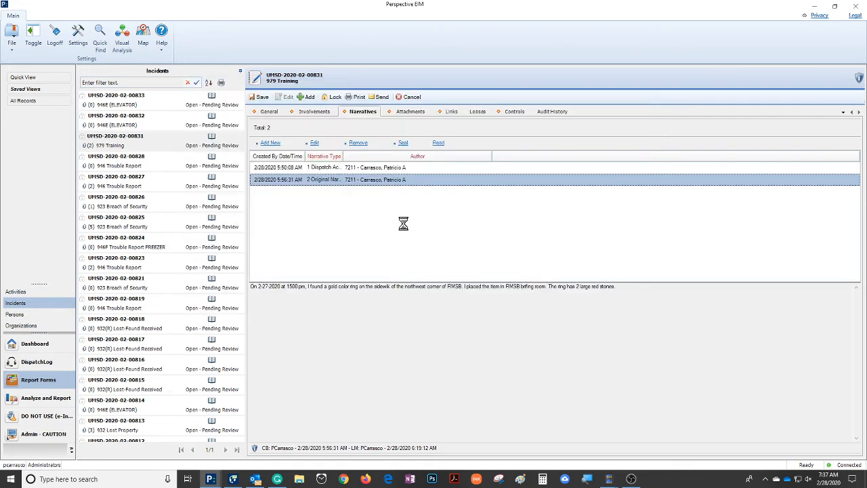
Step: Look over the attached files, both narratives, the general details and the involved items of the 979 Training incident
{"action": "left_click", "coordinate": [411, 111]}
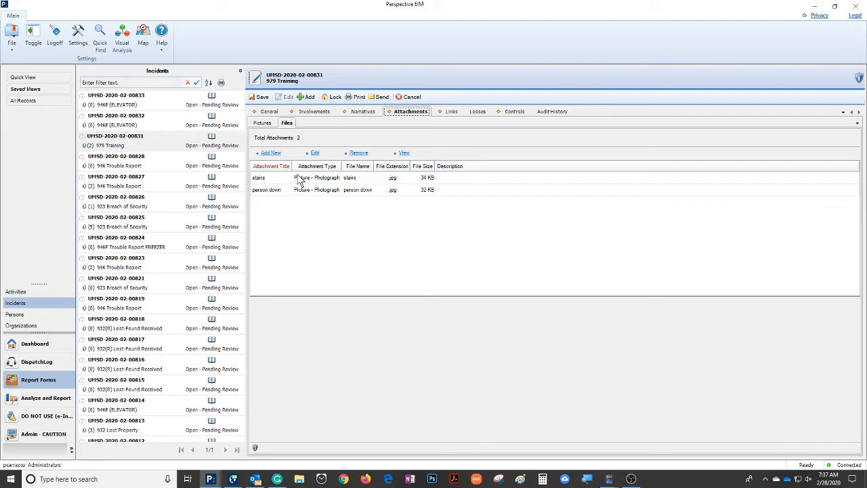
{"action": "left_click", "coordinate": [365, 112]}
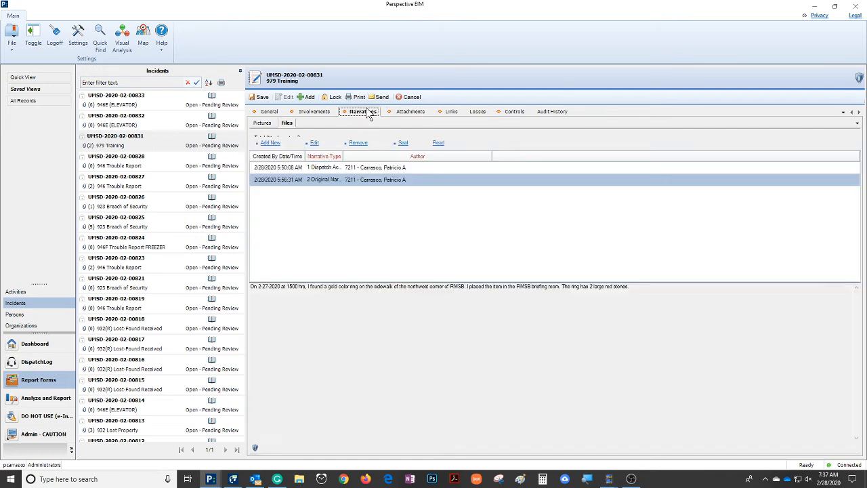
{"action": "left_click", "coordinate": [422, 169]}
{"action": "left_click", "coordinate": [425, 180]}
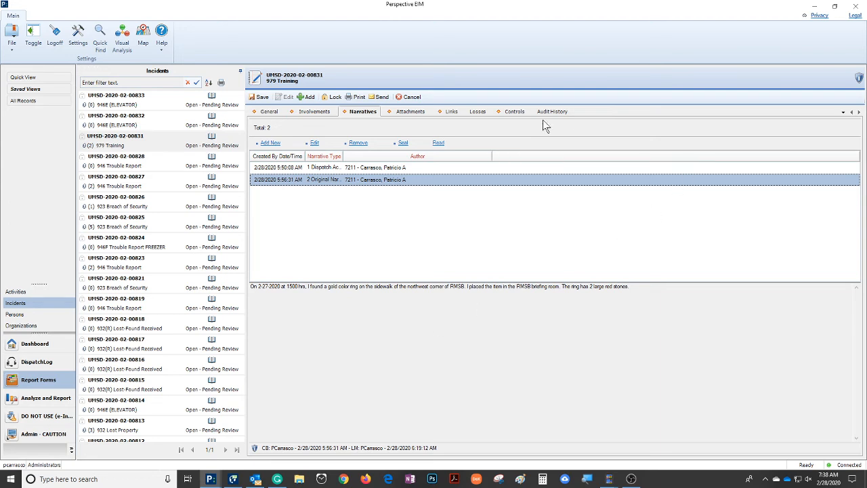
{"action": "left_click", "coordinate": [413, 116]}
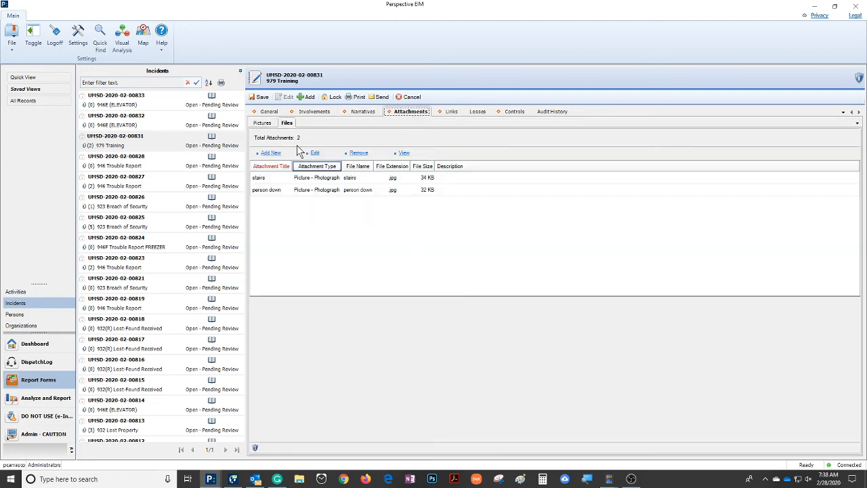
{"action": "left_click", "coordinate": [267, 113]}
{"action": "left_click", "coordinate": [314, 117]}
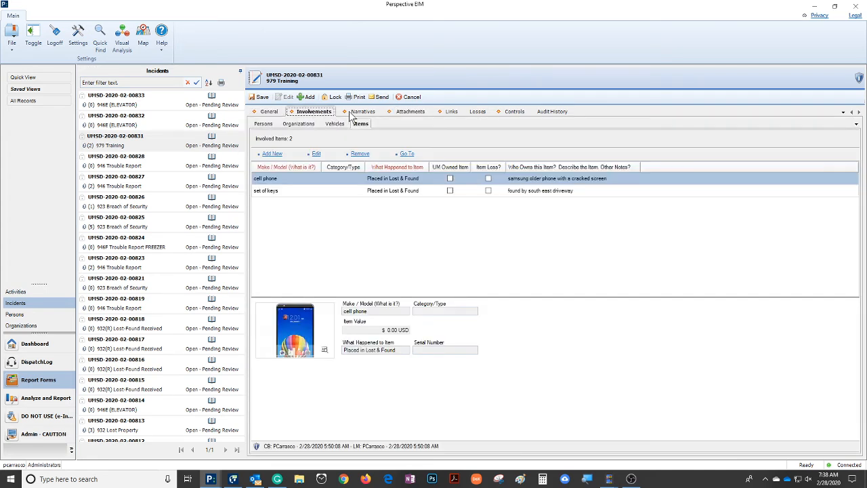
{"action": "left_click", "coordinate": [357, 117]}
{"action": "left_click", "coordinate": [415, 115]}
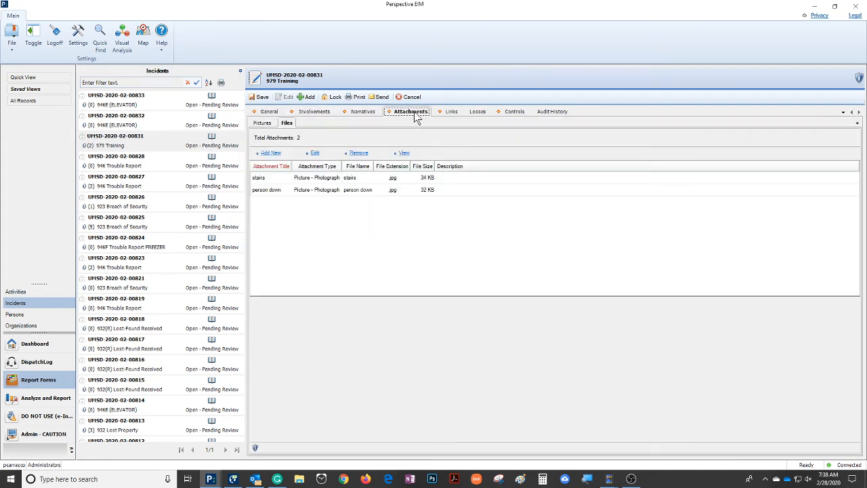
Step: Start a new review record in the incident's controls with the review type 1 Officer Author Review
{"action": "left_click", "coordinate": [515, 113]}
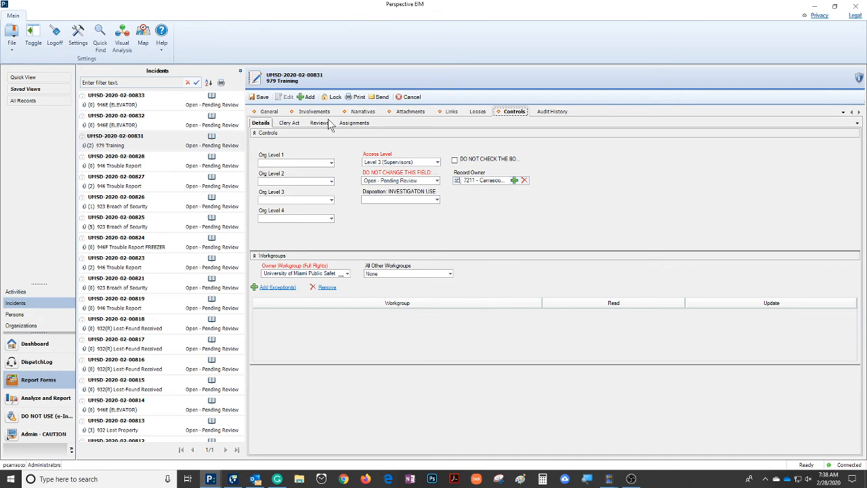
{"action": "left_click", "coordinate": [319, 123]}
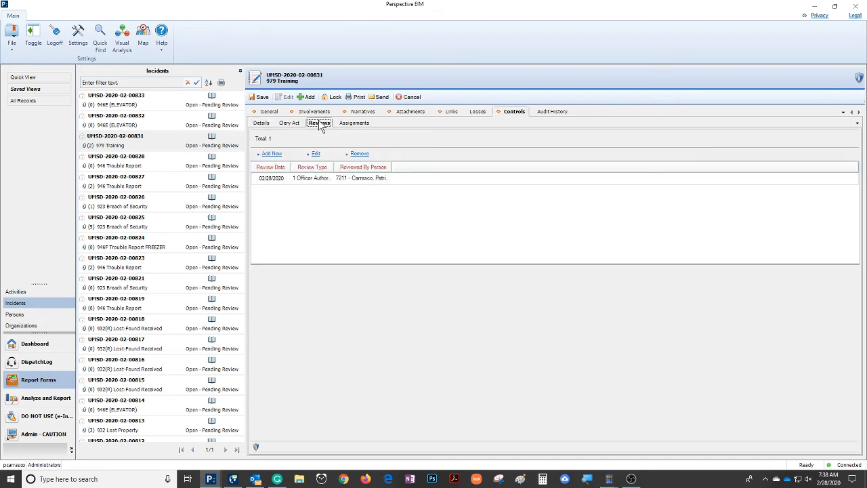
{"action": "left_click", "coordinate": [273, 154]}
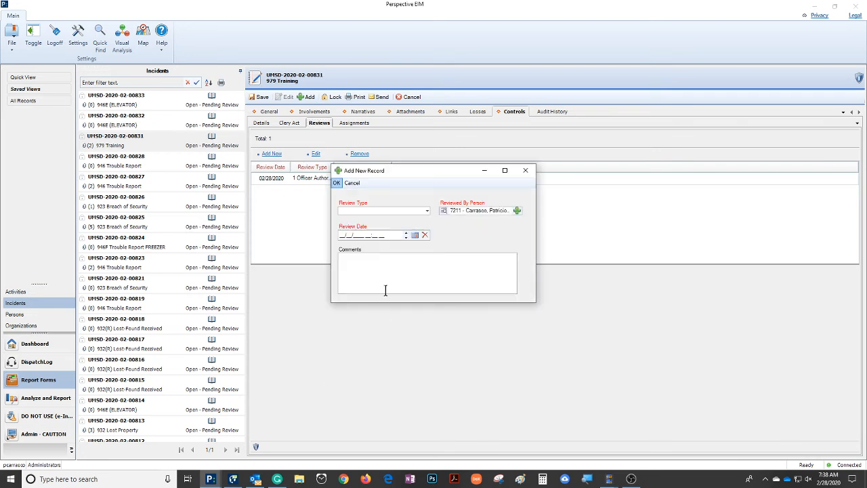
{"action": "left_click", "coordinate": [427, 211]}
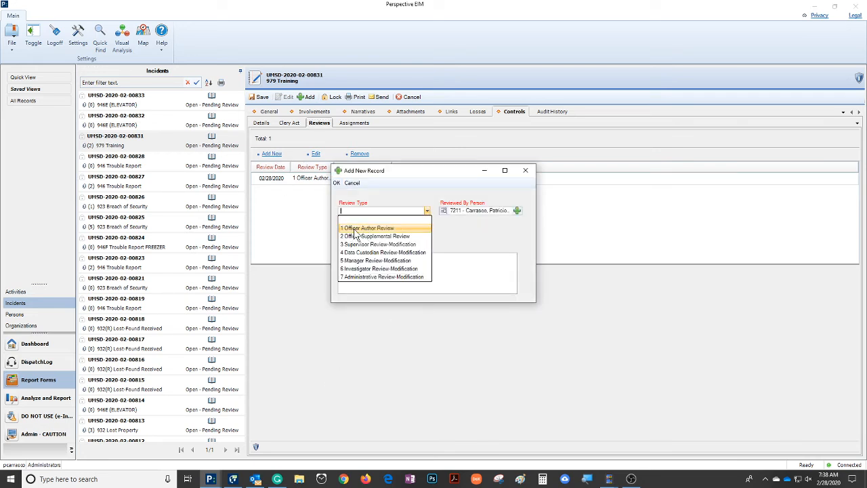
{"action": "left_click", "coordinate": [391, 229]}
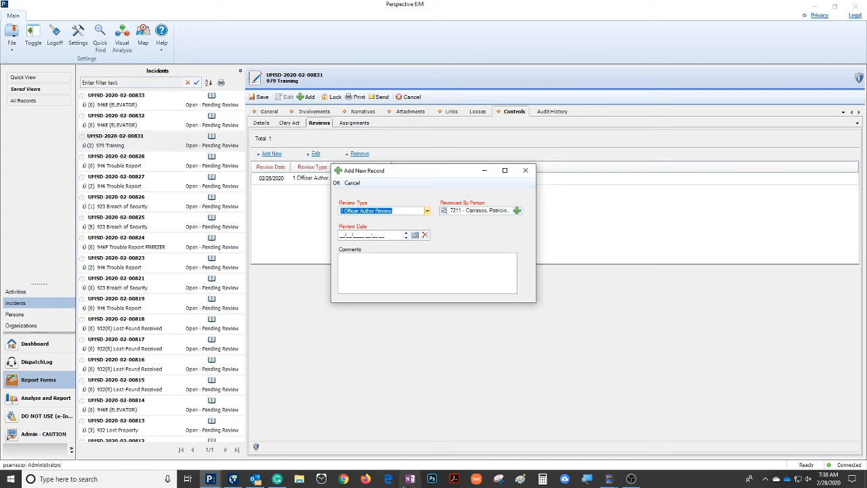
Step: Set the officer review's date to 02/27/2020 10:05 AM and accept the review record
{"action": "left_click", "coordinate": [415, 235]}
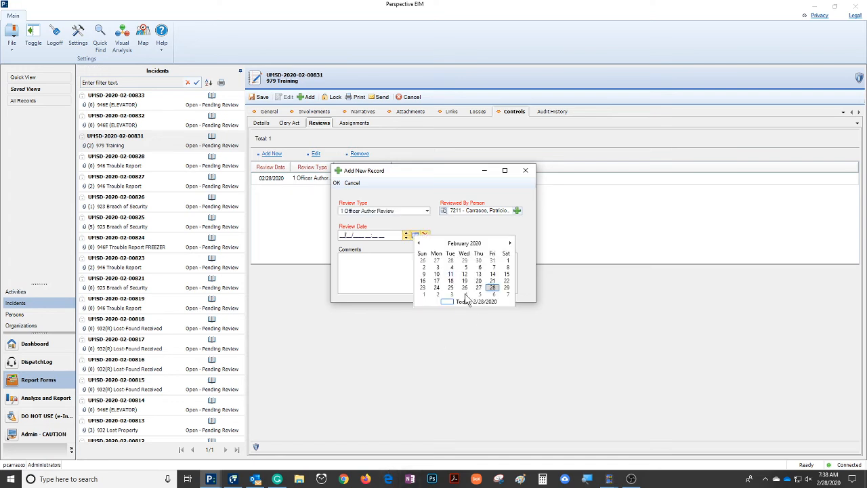
{"action": "left_click", "coordinate": [478, 287]}
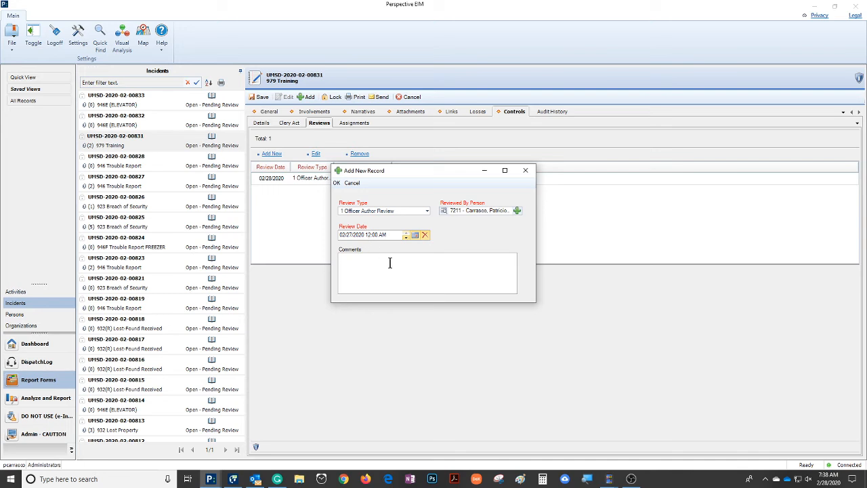
{"action": "type", "text": "10:"}
{"action": "type", "text": "02"}
{"action": "left_click", "coordinate": [355, 267]}
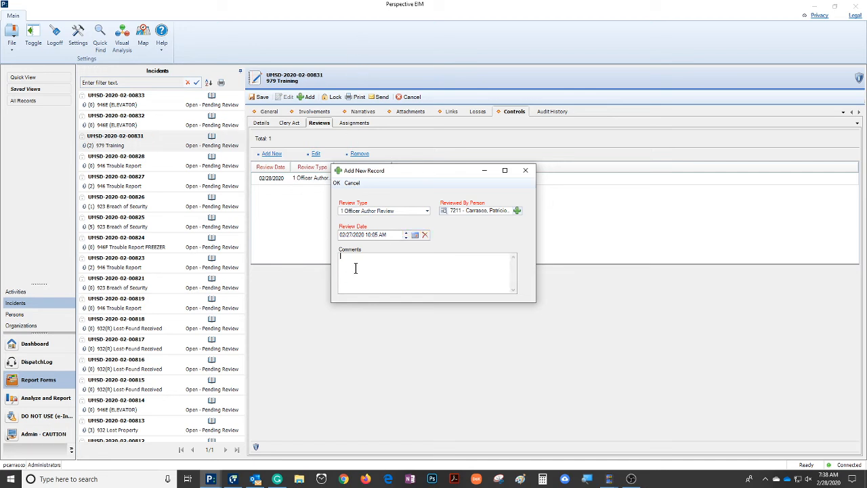
{"action": "left_click", "coordinate": [337, 184]}
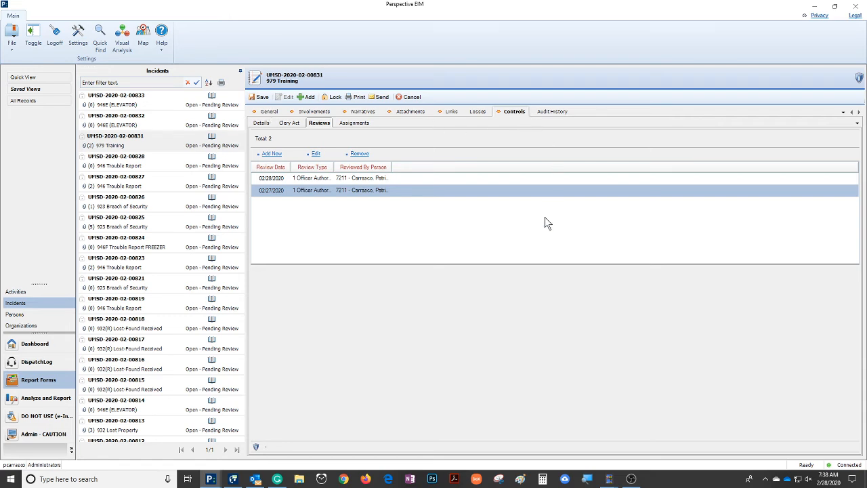
Step: Examine the incident's general details, involved organizations, persons and items, the unknown female victim's record, and the narratives
{"action": "left_click", "coordinate": [273, 114]}
{"action": "left_click", "coordinate": [315, 112]}
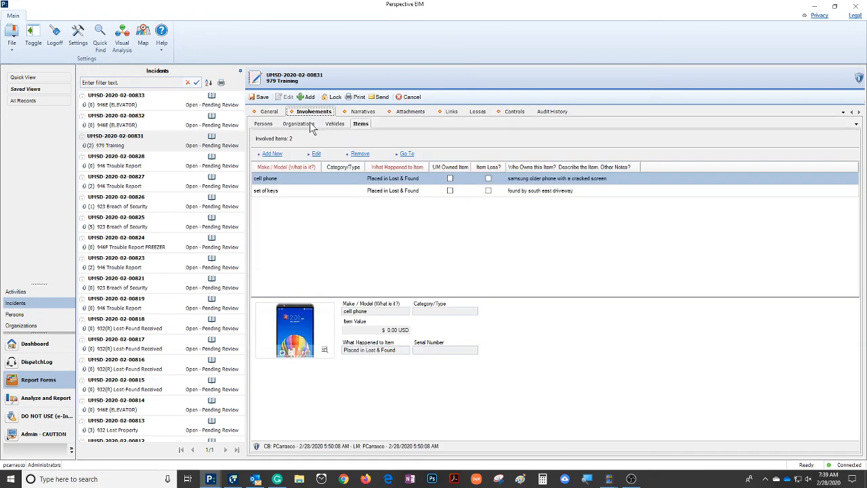
{"action": "left_click", "coordinate": [298, 124]}
{"action": "left_click", "coordinate": [263, 124]}
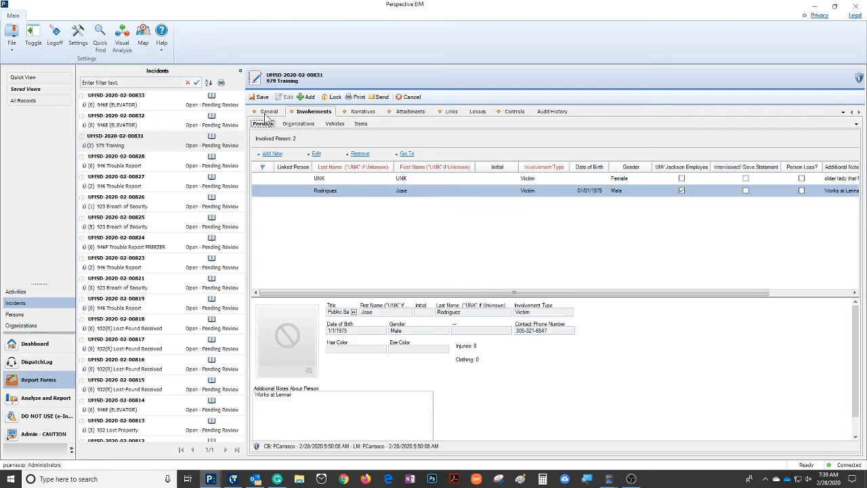
{"action": "left_click", "coordinate": [513, 113]}
{"action": "left_click", "coordinate": [279, 113]}
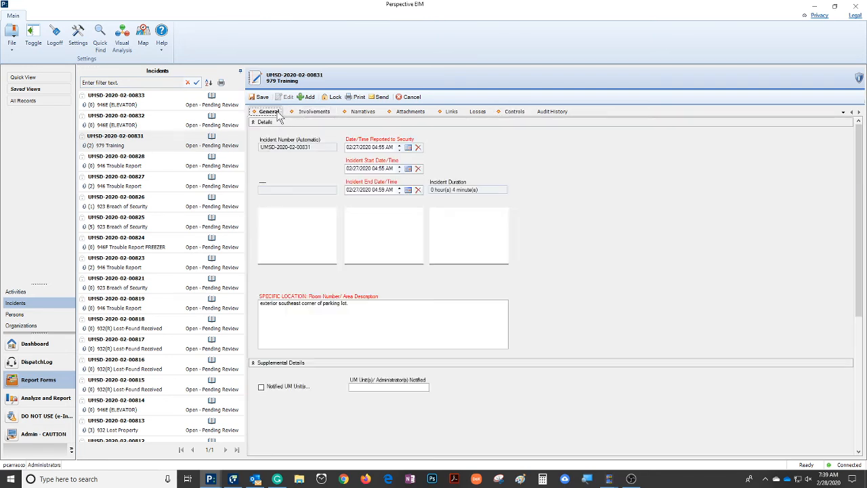
{"action": "left_click", "coordinate": [307, 113]}
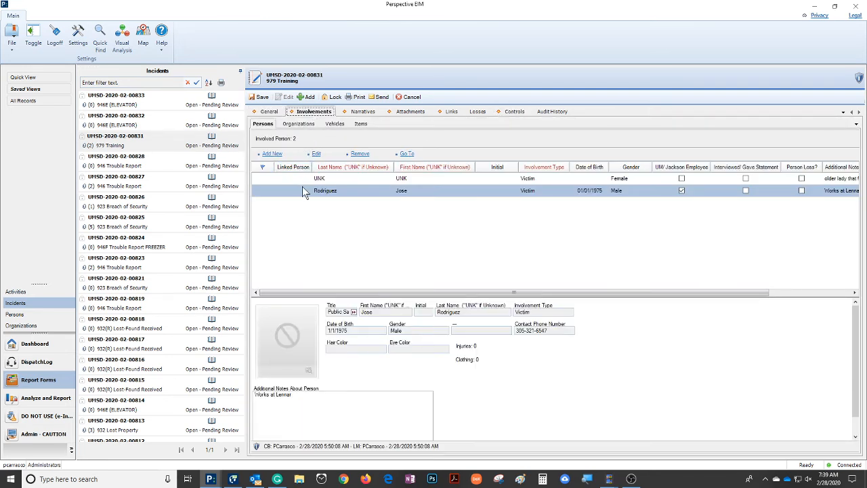
{"action": "double_click", "coordinate": [303, 180]}
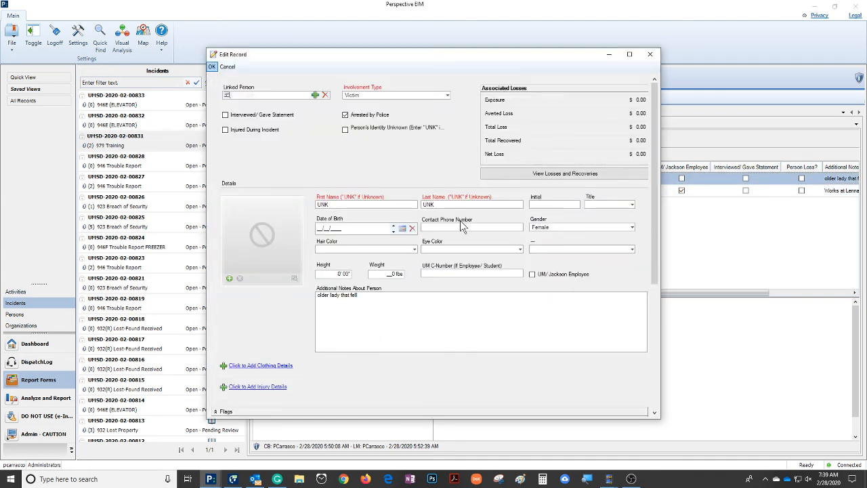
{"action": "left_click", "coordinate": [227, 66]}
{"action": "left_click", "coordinate": [299, 124]}
{"action": "left_click", "coordinate": [361, 123]}
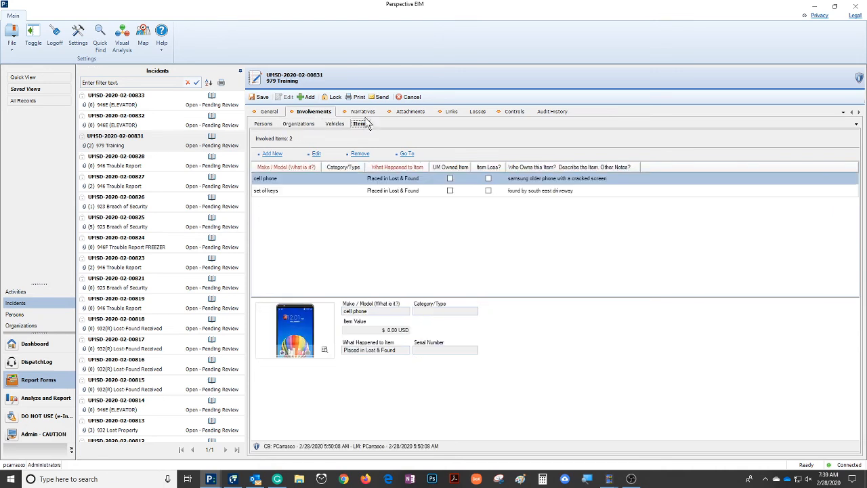
{"action": "left_click", "coordinate": [362, 111]}
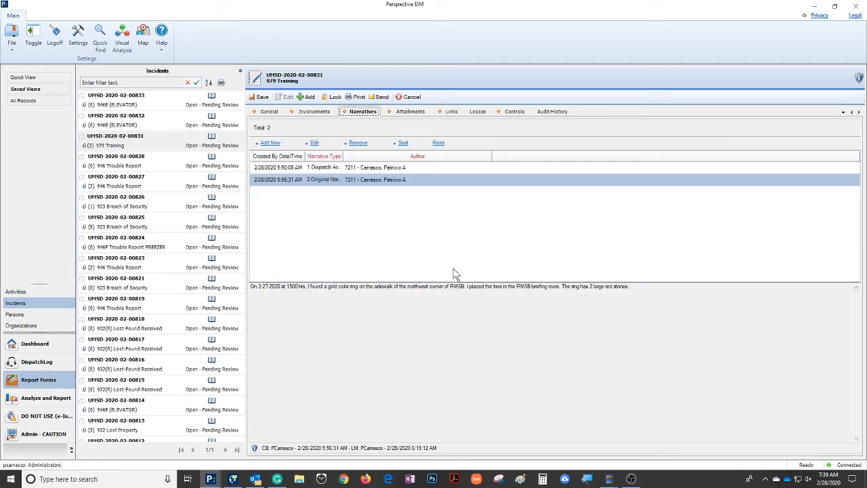
Step: Add a review of type 3 Supervisor Review-Modification dated 02/27/2020 12:00 AM to the incident
{"action": "left_click", "coordinate": [515, 112]}
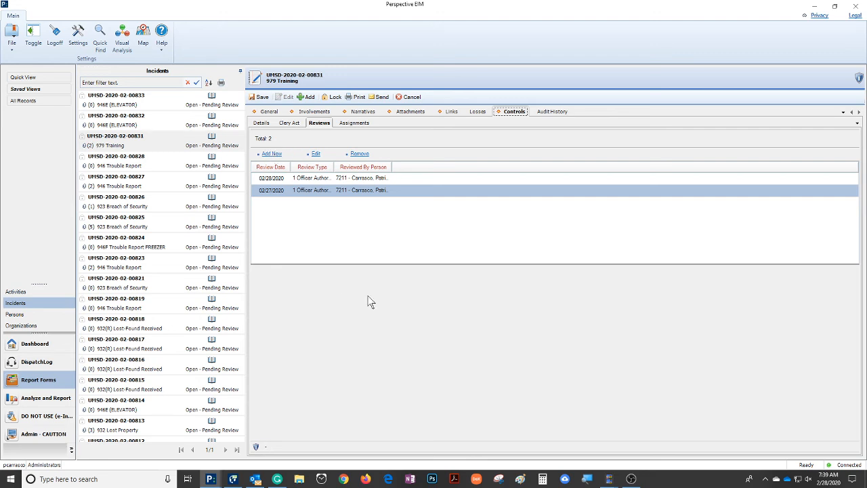
{"action": "left_click", "coordinate": [271, 154]}
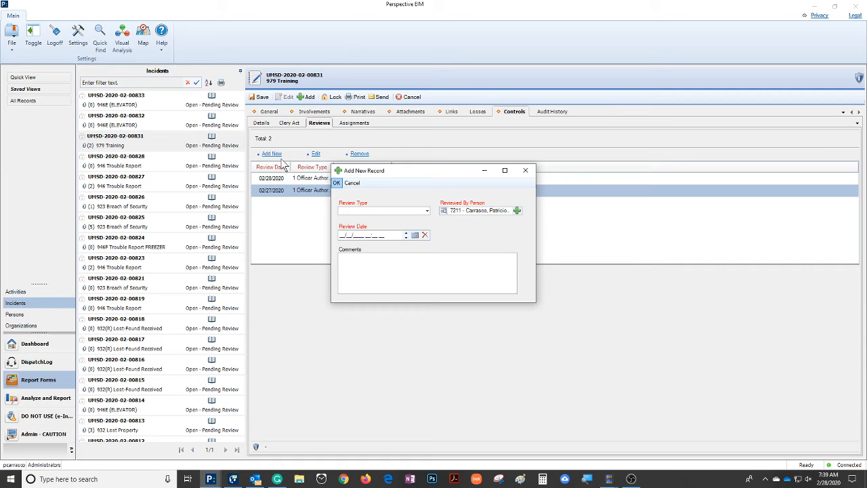
{"action": "left_click", "coordinate": [427, 212]}
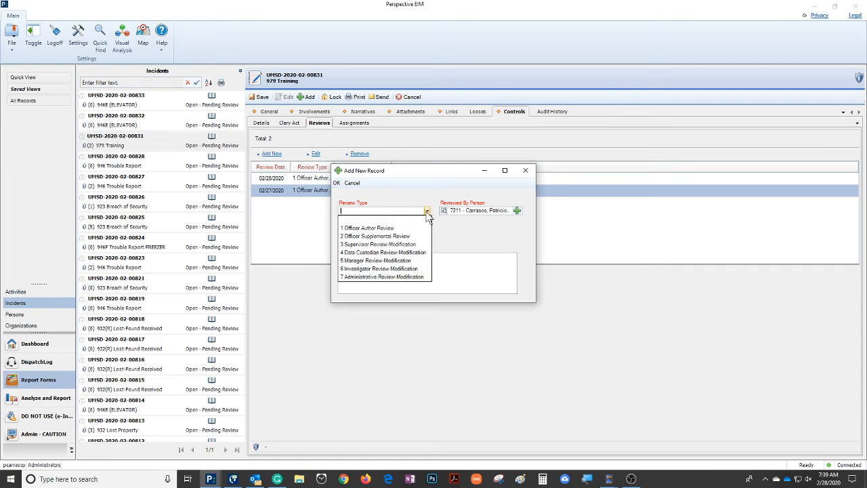
{"action": "left_click", "coordinate": [407, 246]}
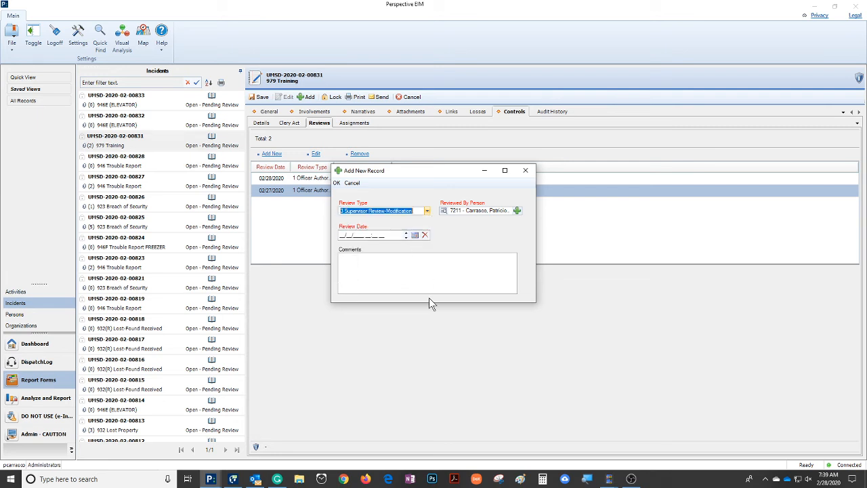
{"action": "left_click", "coordinate": [415, 234]}
{"action": "left_click", "coordinate": [475, 287]}
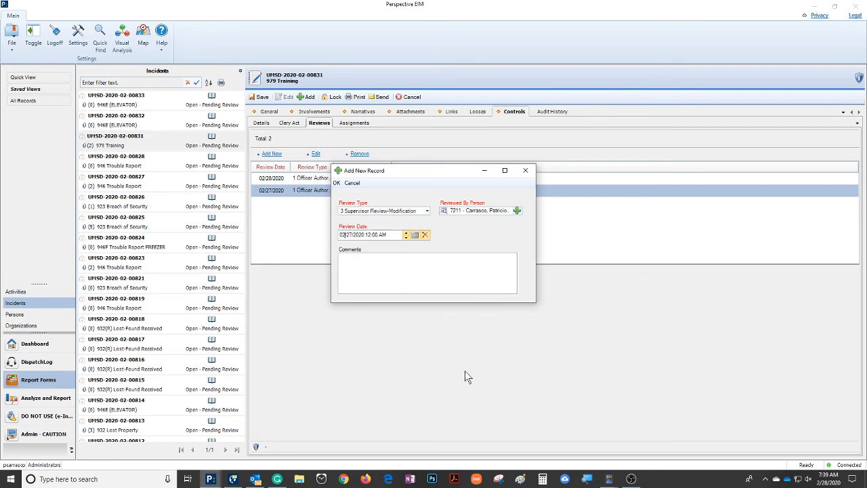
{"action": "left_click", "coordinate": [336, 183]}
Step: Try the access level Level 2 (Officers) in the incident's control details and restore Level 3 (Supervisors)
{"action": "left_click", "coordinate": [269, 111]}
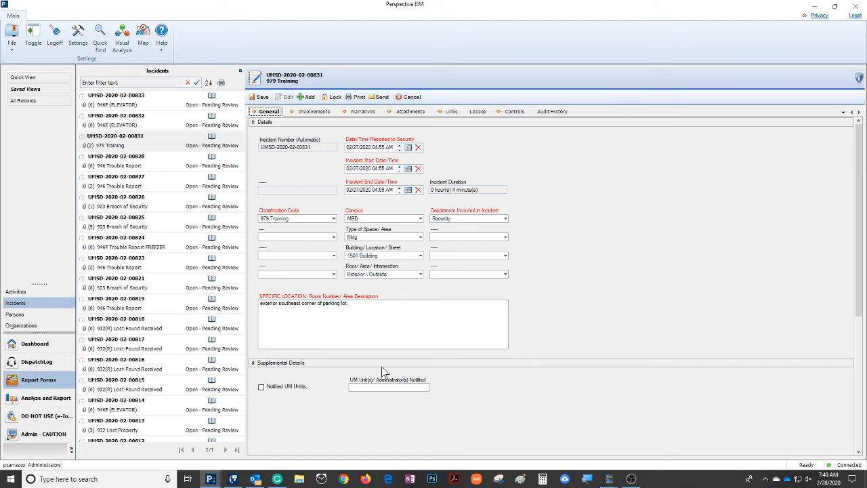
{"action": "left_click", "coordinate": [515, 112]}
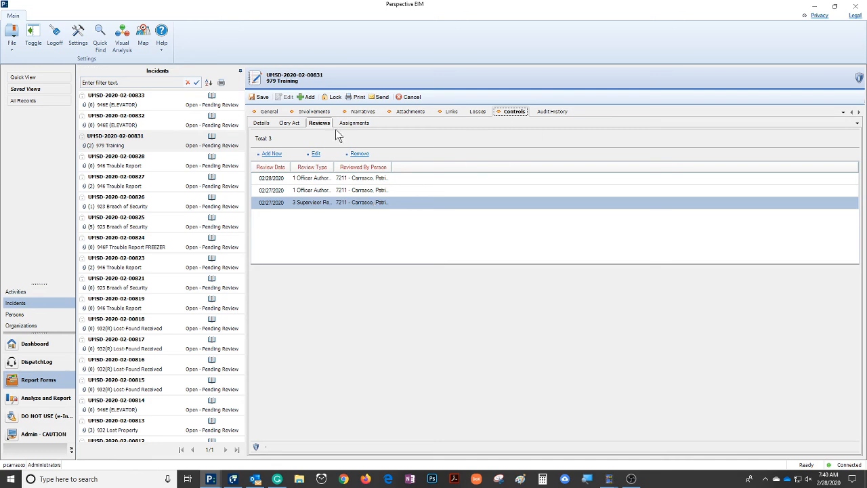
{"action": "left_click", "coordinate": [261, 123]}
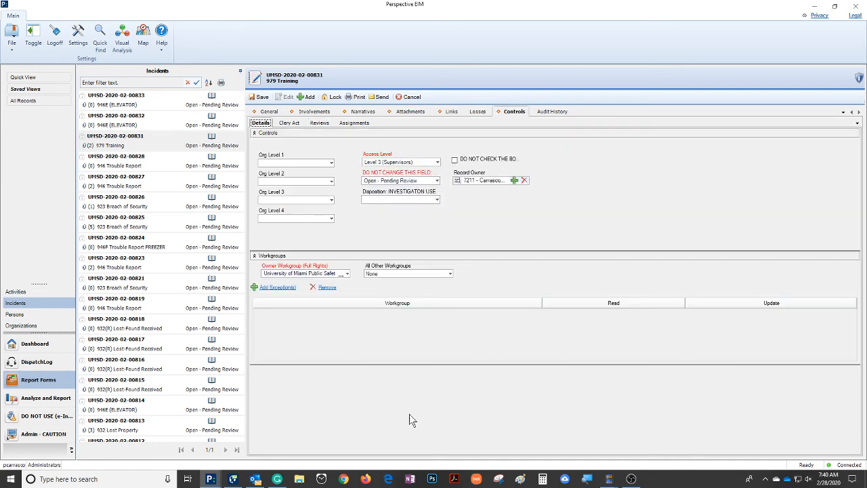
{"action": "left_click", "coordinate": [437, 162]}
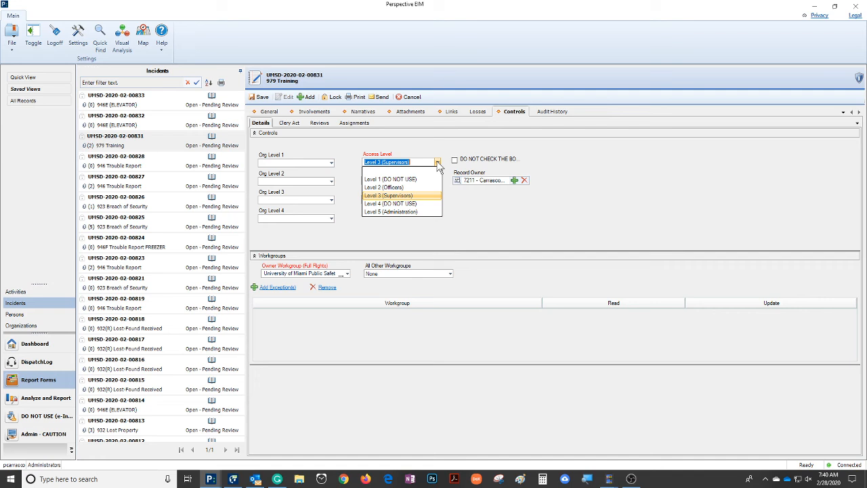
{"action": "left_click", "coordinate": [389, 185]}
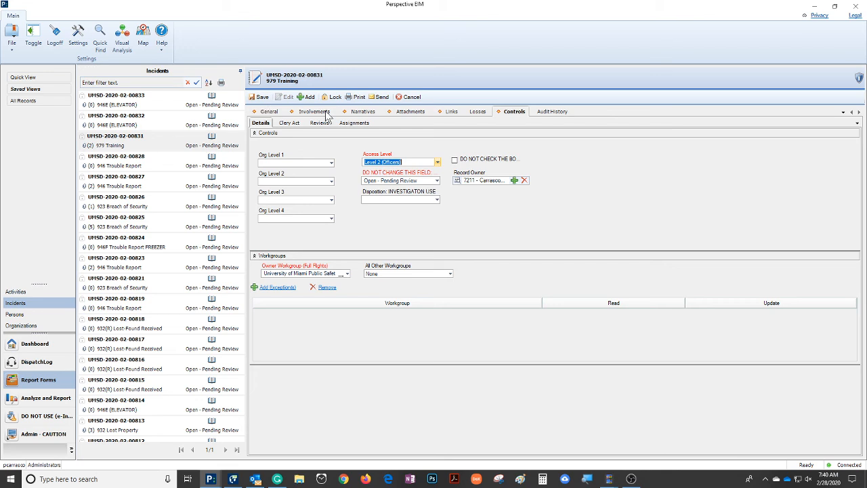
{"action": "left_click", "coordinate": [437, 163]}
{"action": "left_click", "coordinate": [386, 195]}
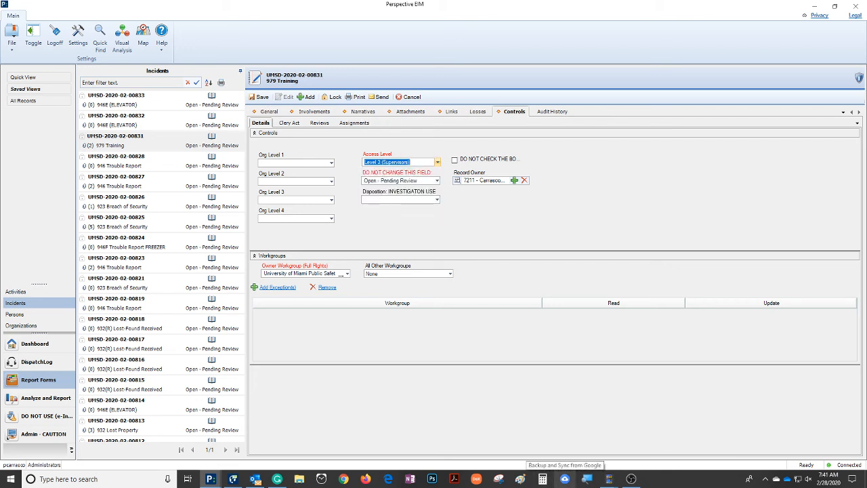
Step: Save the reviewed incident record and look over its involvements, narratives and attachments
{"action": "left_click", "coordinate": [261, 97]}
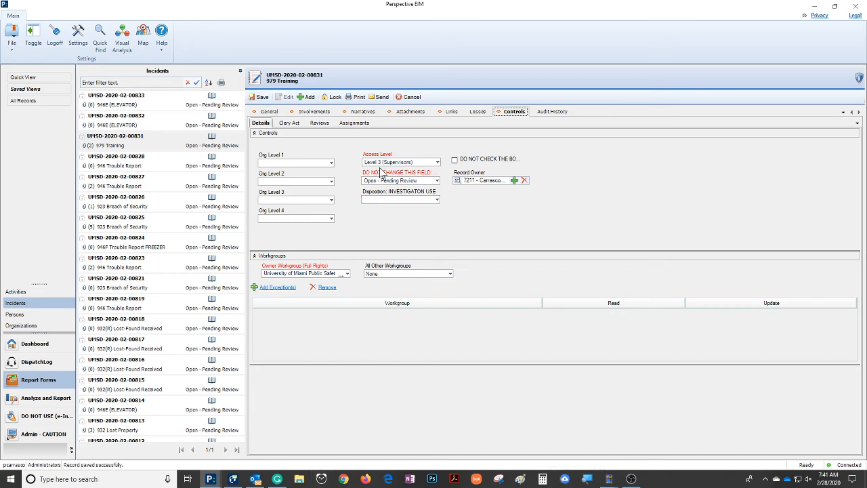
{"action": "left_click", "coordinate": [305, 113]}
{"action": "left_click", "coordinate": [363, 112]}
{"action": "left_click", "coordinate": [410, 112]}
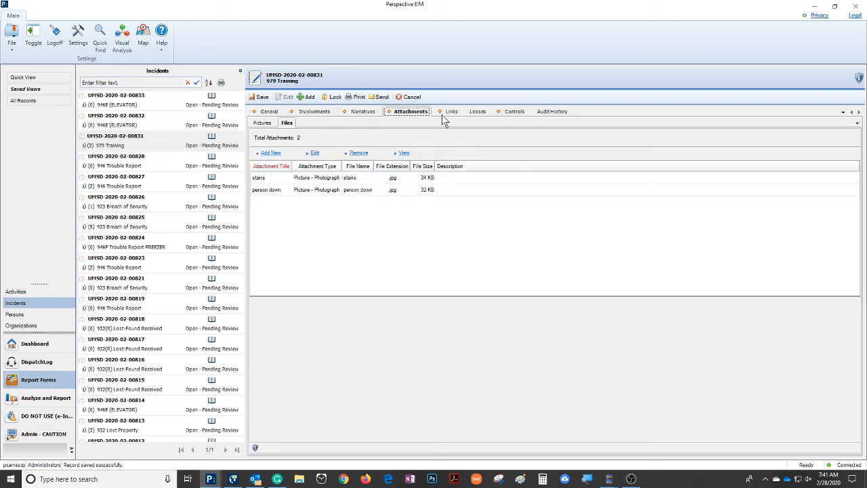
Step: Look over the incident's links and set the access level to Level 2 (Officers) in its control details
{"action": "left_click", "coordinate": [452, 112]}
{"action": "left_click", "coordinate": [515, 111]}
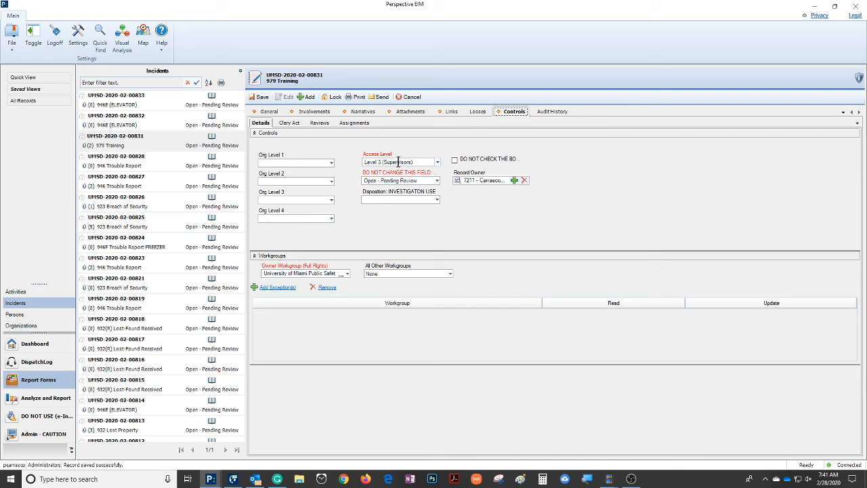
{"action": "left_click", "coordinate": [438, 162]}
{"action": "left_click", "coordinate": [393, 187]}
Step: Read the incident's original narrative in the narrative editor, accept it, and check the general details
{"action": "left_click", "coordinate": [365, 112]}
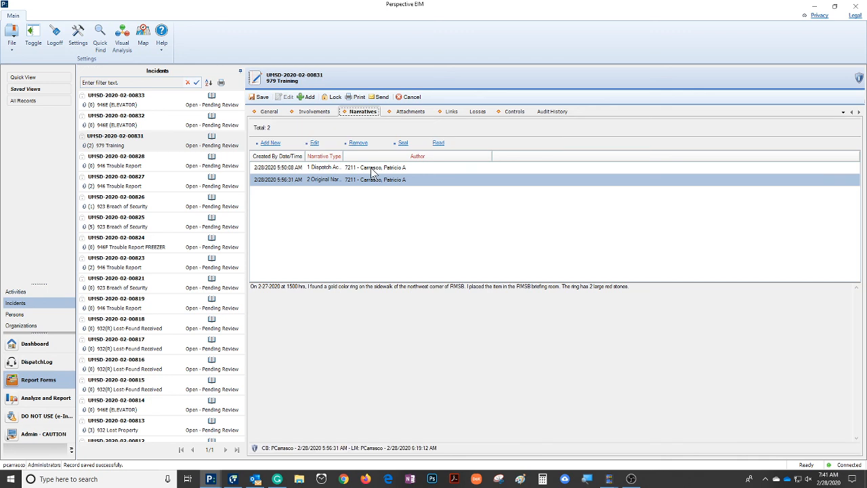
{"action": "double_click", "coordinate": [420, 179]}
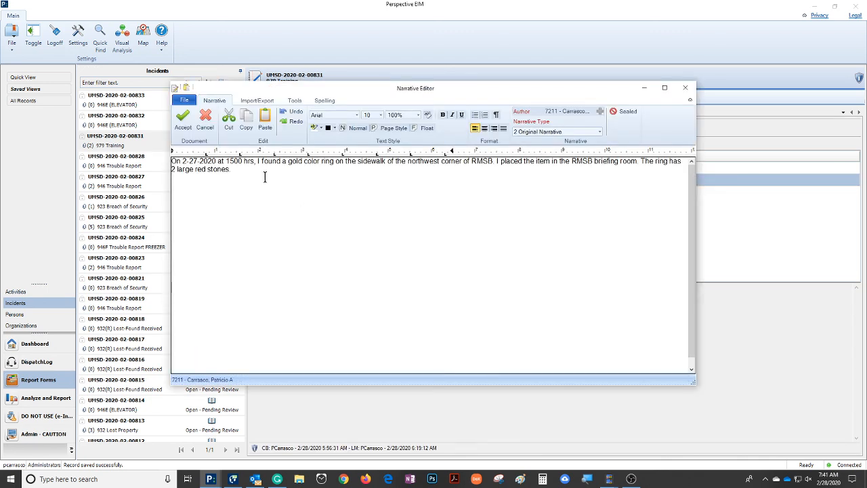
{"action": "left_click", "coordinate": [183, 117]}
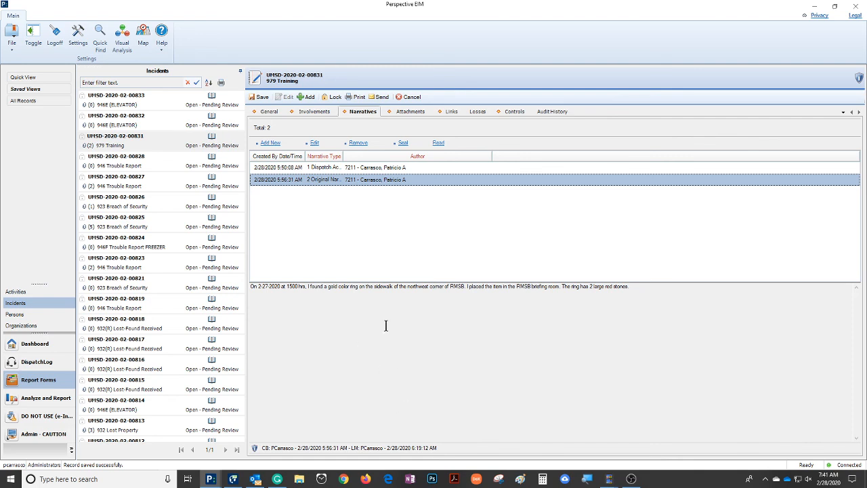
{"action": "left_click", "coordinate": [268, 111]}
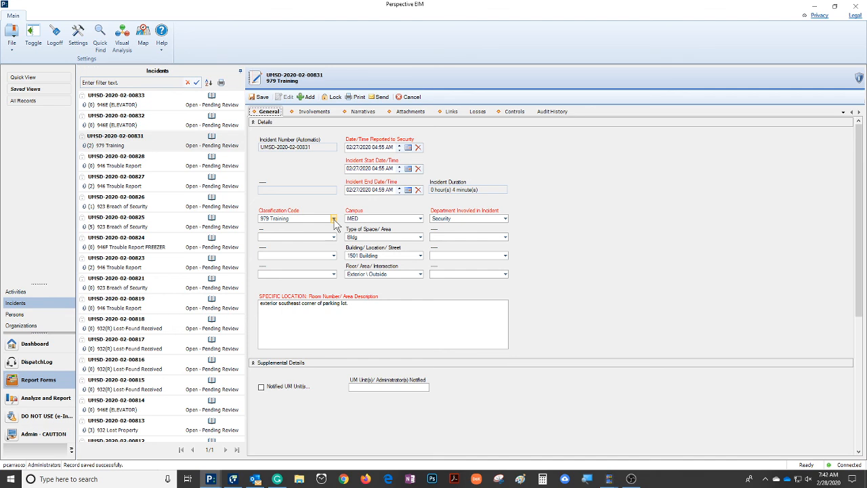
Step: Set the incident's access level to Level 3 (Supervisors) in the control details and save the record
{"action": "left_click", "coordinate": [516, 113]}
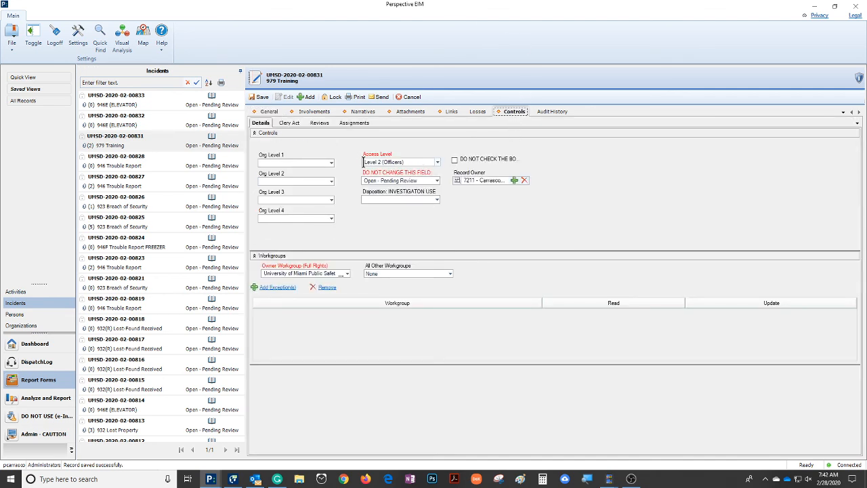
{"action": "left_click", "coordinate": [438, 162]}
{"action": "left_click", "coordinate": [391, 197]}
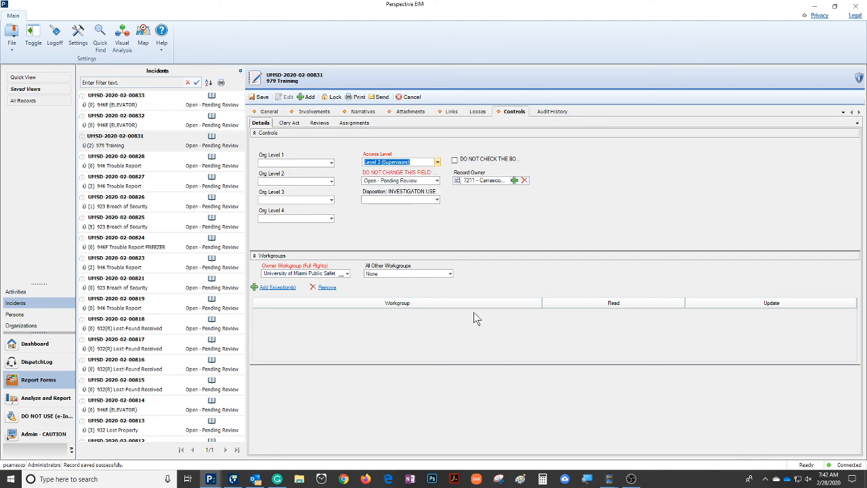
{"action": "left_click", "coordinate": [259, 97]}
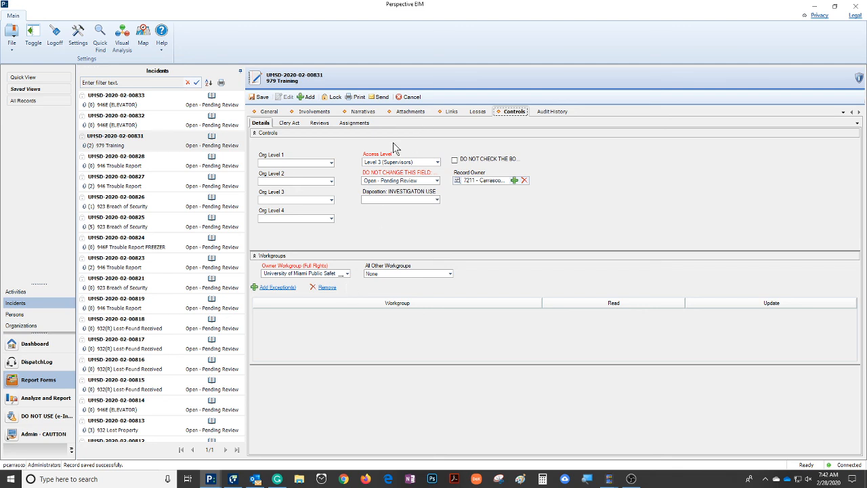
Step: Try the access level Level 5 (Administration) with a save, restore Level 3 (Supervisors), and save the incident again
{"action": "left_click", "coordinate": [437, 162]}
{"action": "left_click", "coordinate": [405, 214]}
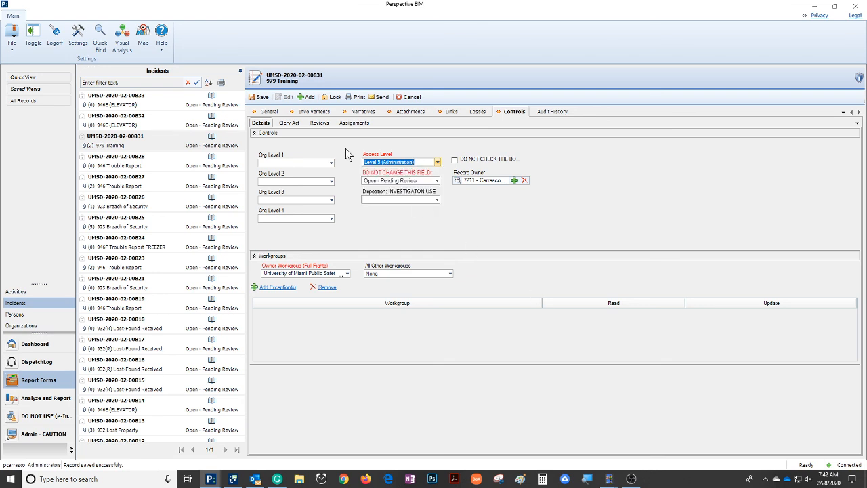
{"action": "left_click", "coordinate": [260, 97]}
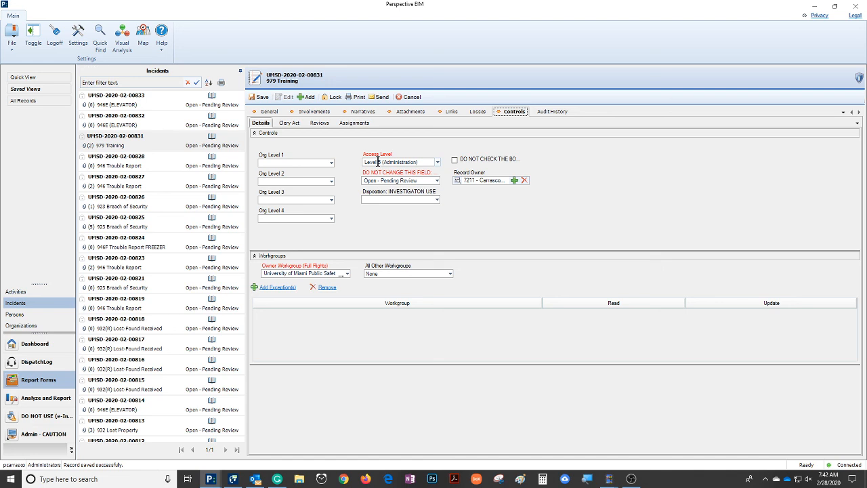
{"action": "left_click", "coordinate": [438, 163]}
{"action": "left_click", "coordinate": [399, 197]}
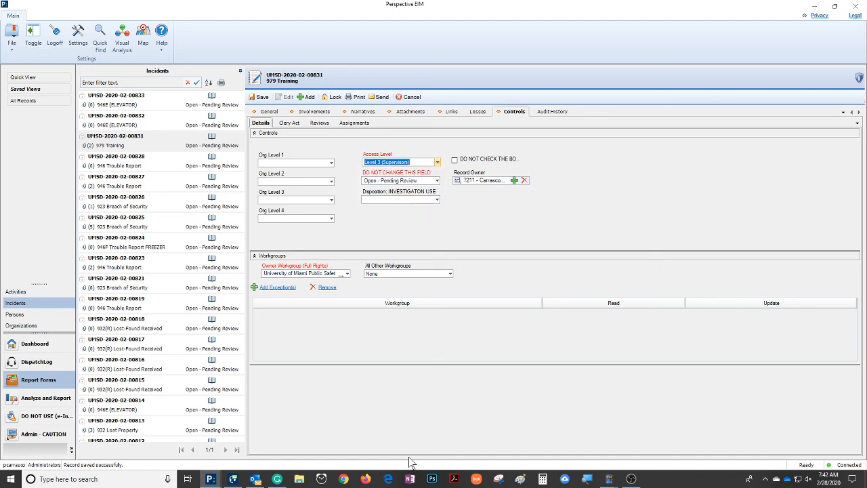
{"action": "left_click", "coordinate": [264, 97]}
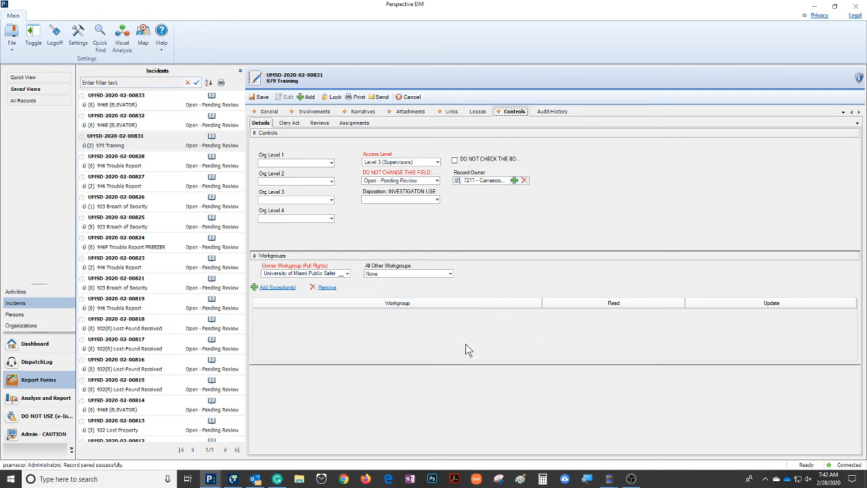
Step: Open the list of assignments in the incident's controls
{"action": "left_click", "coordinate": [353, 124]}
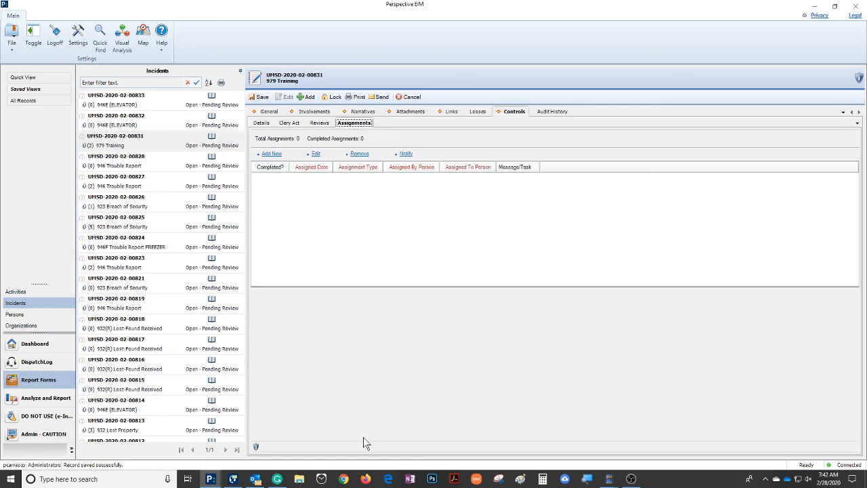